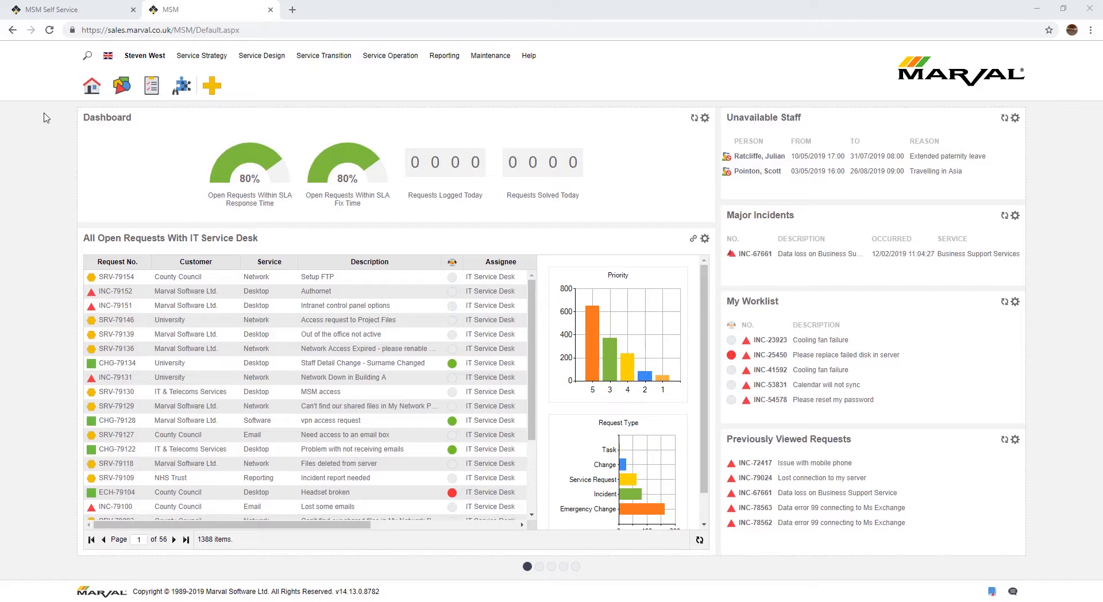
# - Start a new incident and set the Finance Department contact from County Council as its contact, dismissing the contact notifications
pyautogui.moveTo(121, 89)
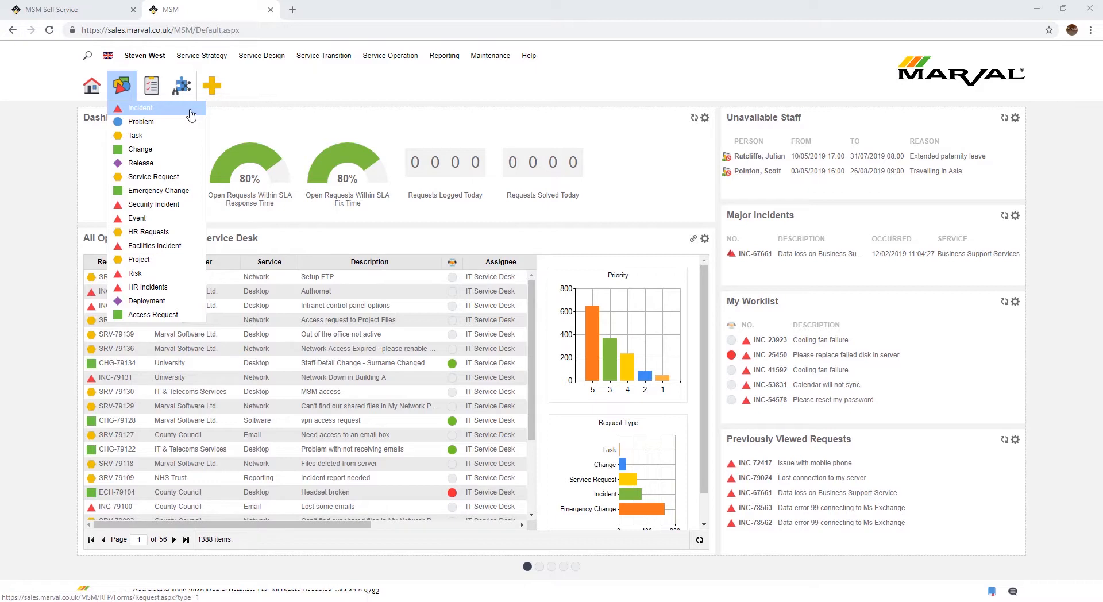
pyautogui.click(131, 109)
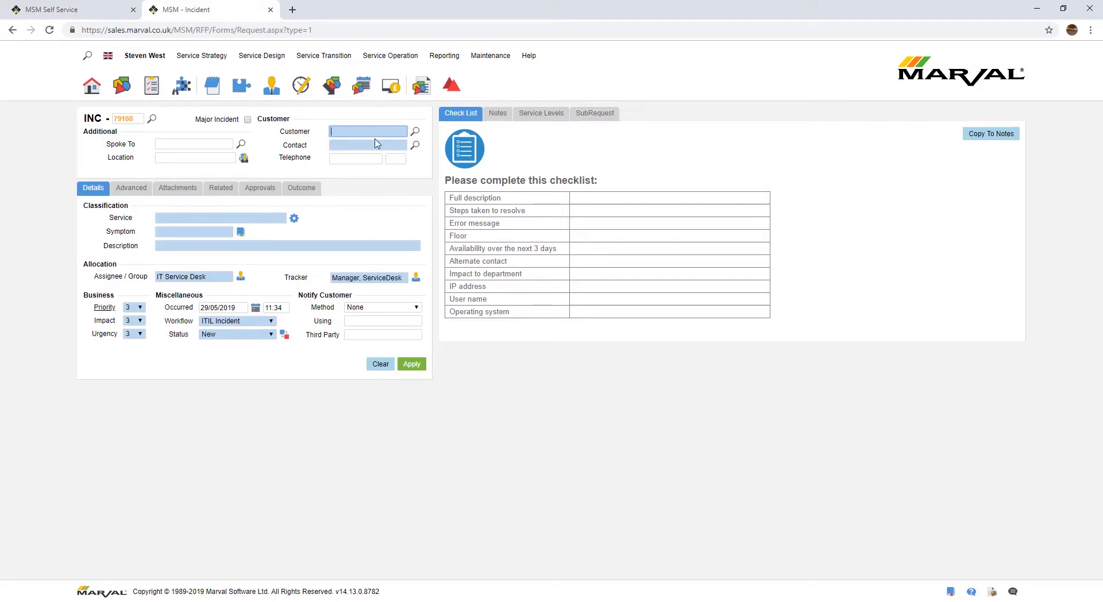
pyautogui.write('smith')
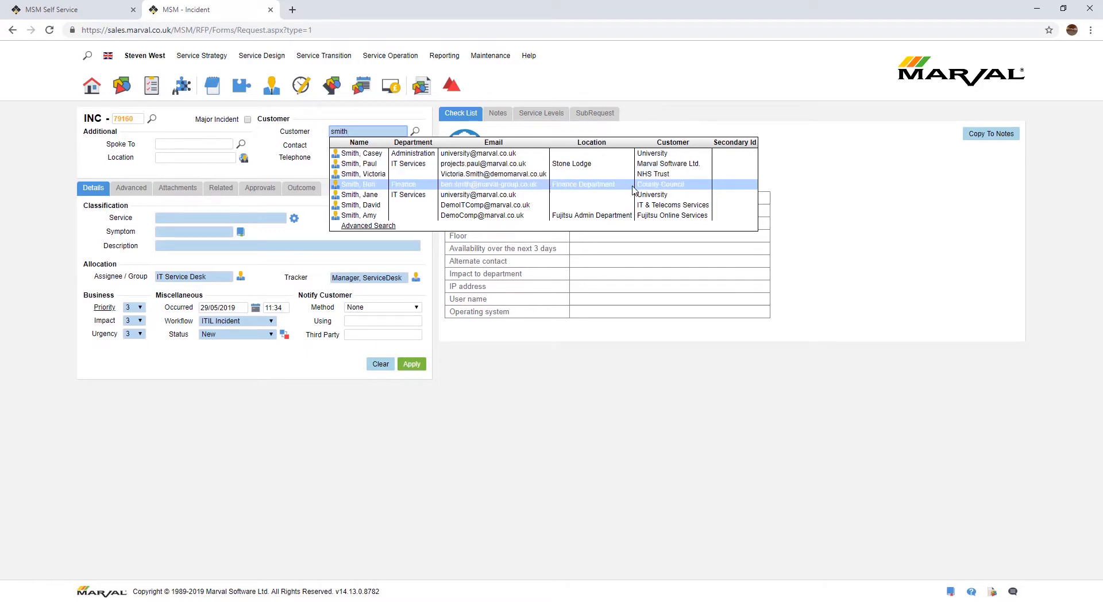
pyautogui.click(372, 190)
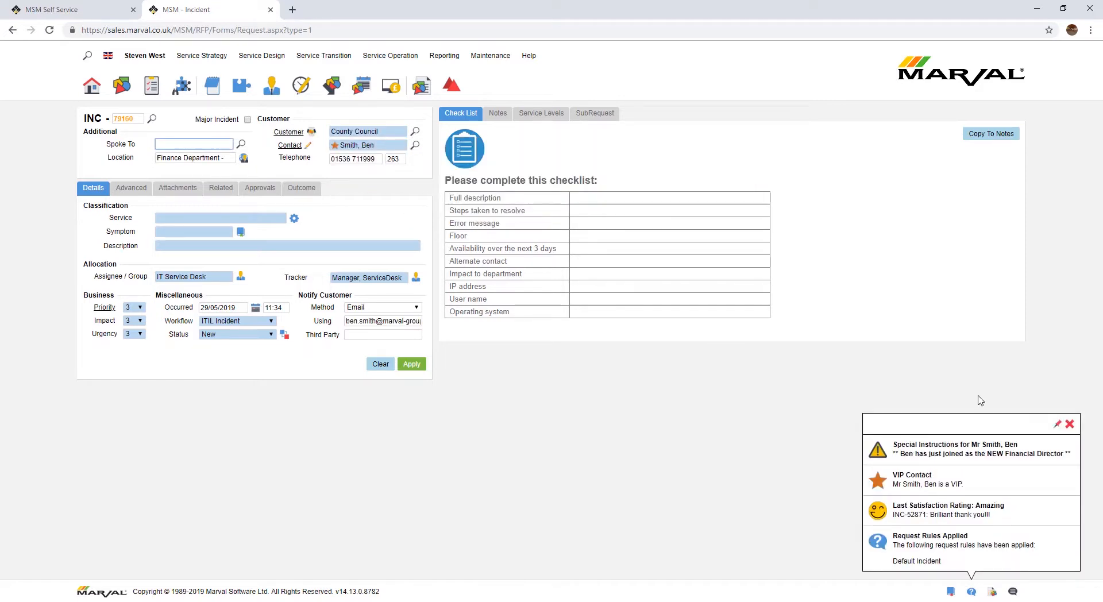
pyautogui.click(1057, 425)
pyautogui.click(1070, 424)
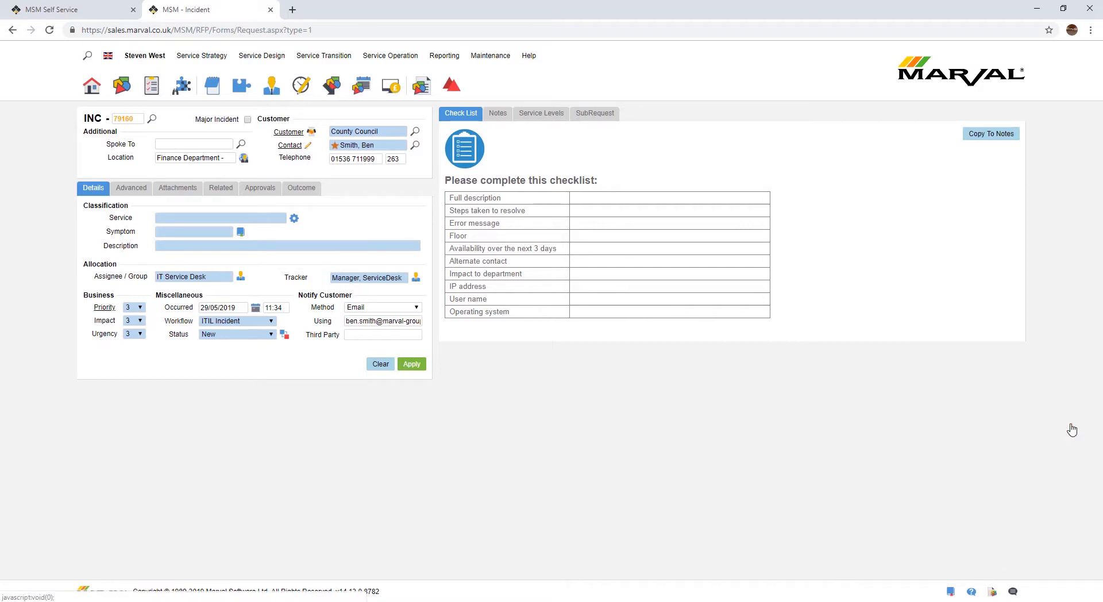
# - Open the contact's details in an enlarged window and examine the location in map, satellite and street views
pyautogui.click(291, 146)
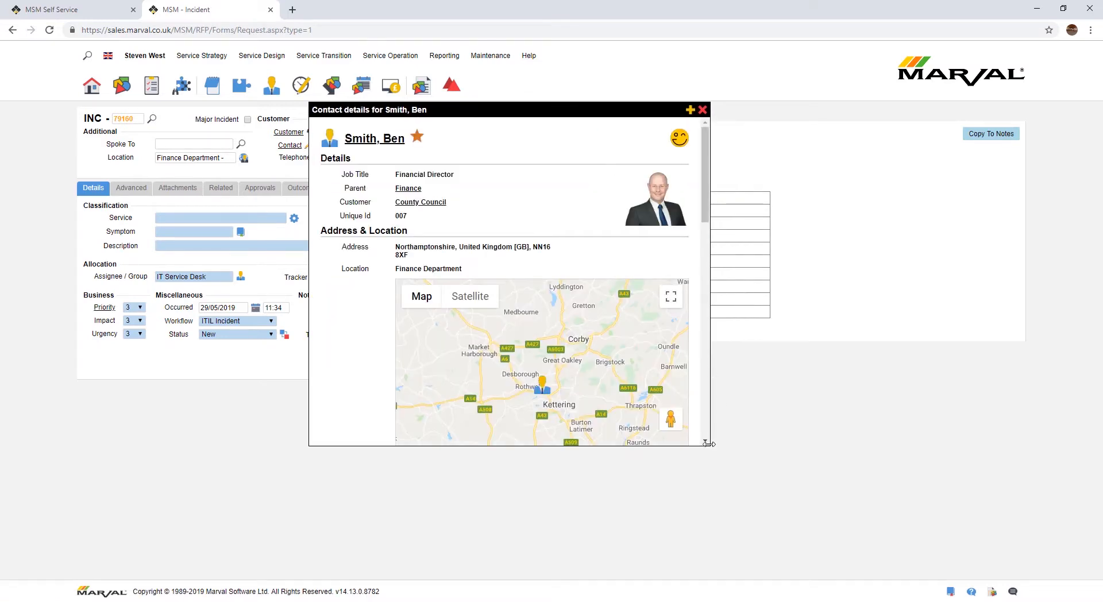
pyautogui.moveTo(709, 447); pyautogui.dragTo(757, 546)
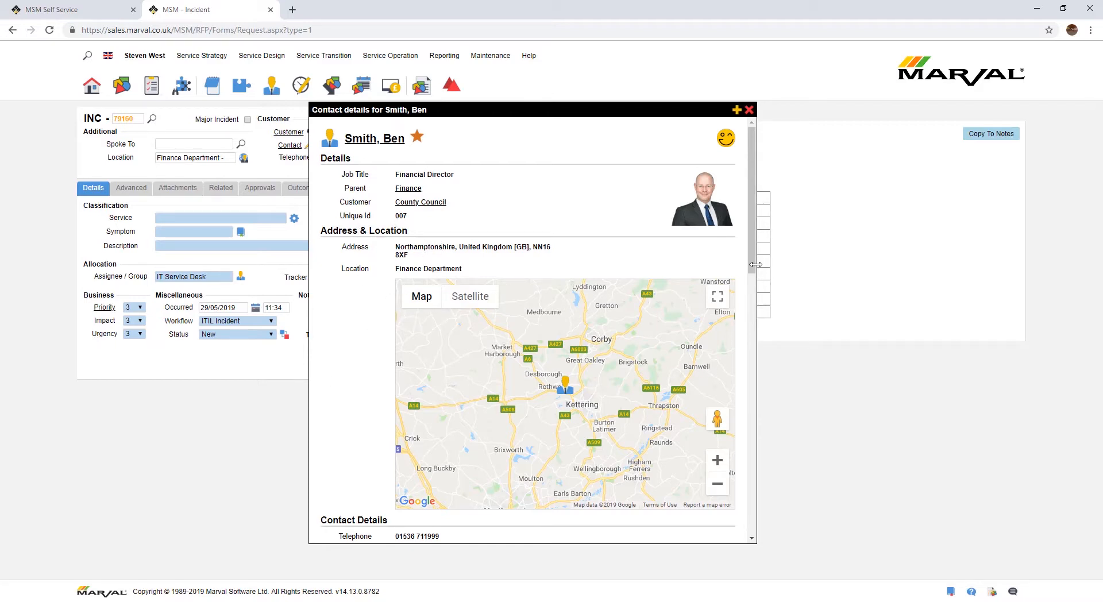
pyautogui.moveTo(751, 270); pyautogui.dragTo(750, 284)
pyautogui.moveTo(596, 375)
pyautogui.mouseDown()
pyautogui.moveTo(602, 362)
pyautogui.moveTo(613, 382)
pyautogui.mouseUp()
pyautogui.click(718, 431)
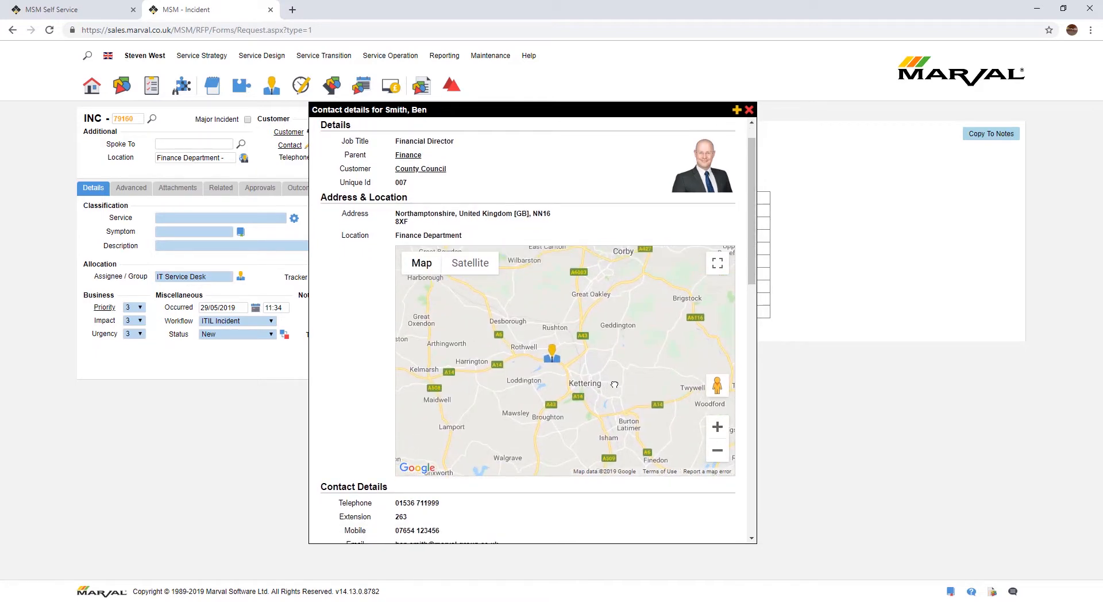
pyautogui.click(470, 263)
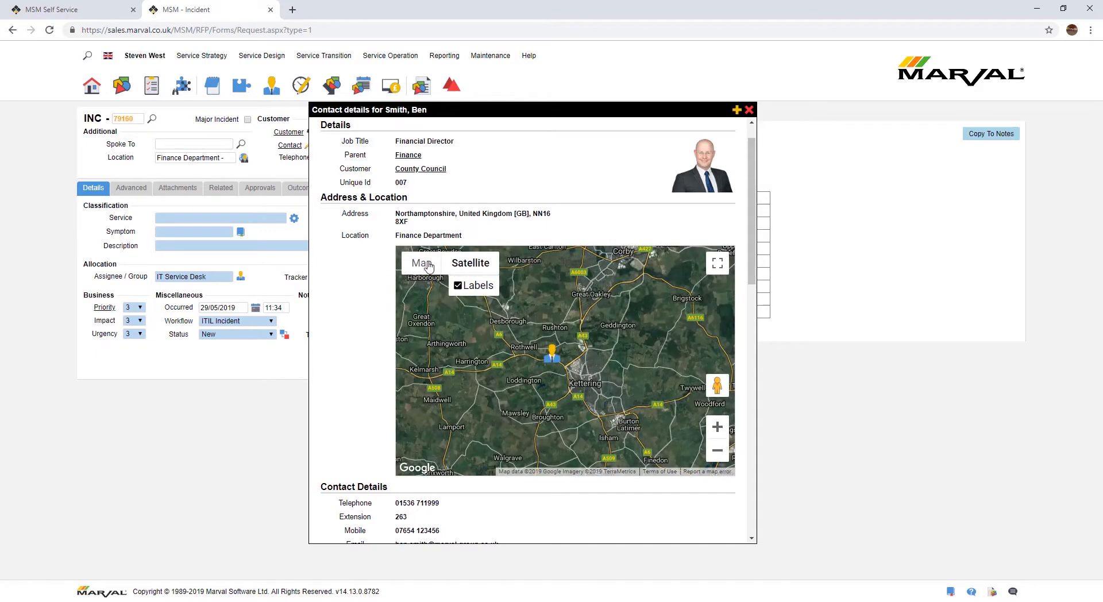
pyautogui.click(421, 263)
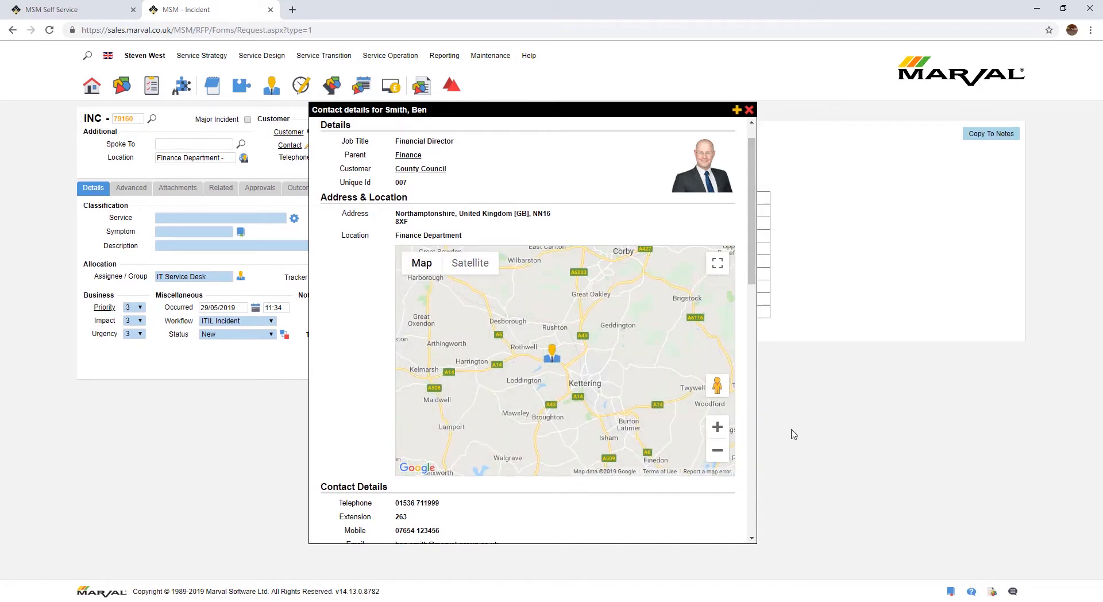
pyautogui.moveTo(711, 383); pyautogui.dragTo(553, 356)
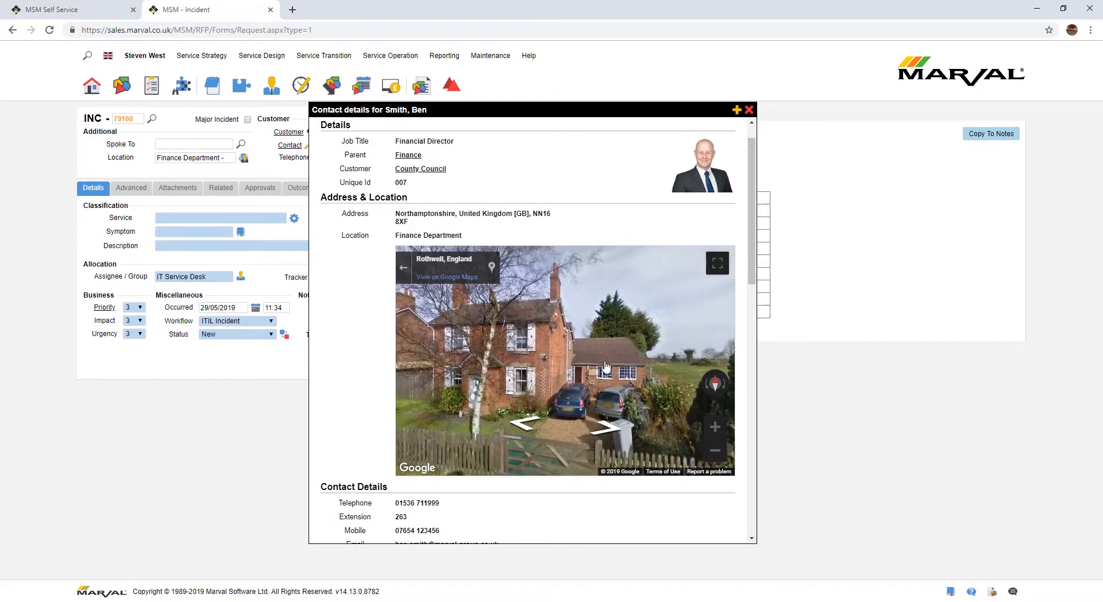
pyautogui.moveTo(520, 349); pyautogui.dragTo(569, 349)
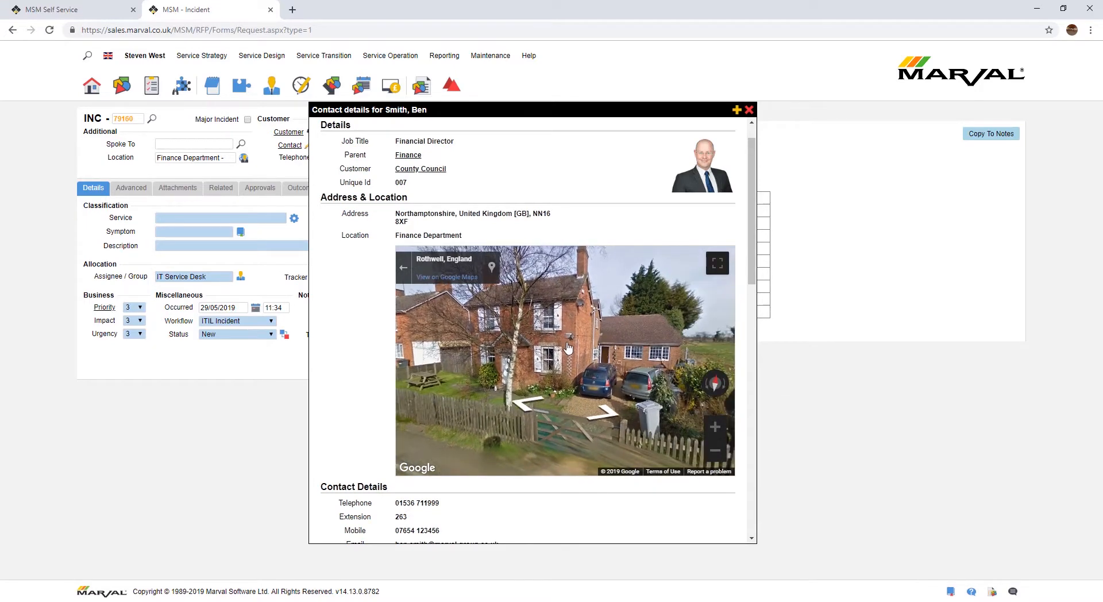
# - Review the contact's special instructions, attributes, request history, configuration items and services, and close the contact details
pyautogui.moveTo(755, 276); pyautogui.dragTo(754, 378)
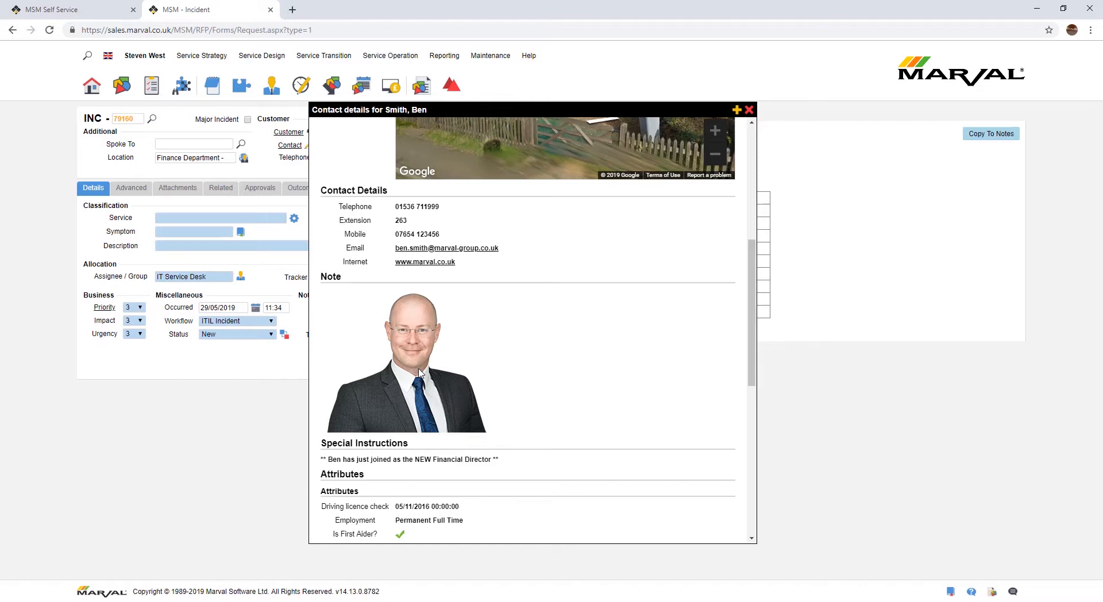
pyautogui.scroll(-1, 730, 373)
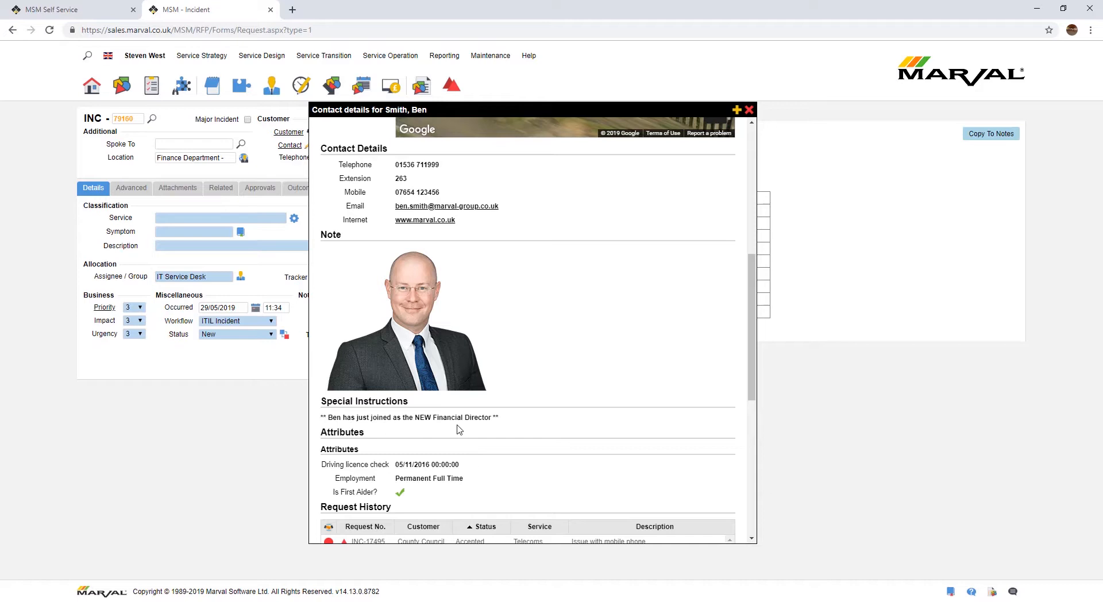
pyautogui.moveTo(752, 360); pyautogui.dragTo(751, 360)
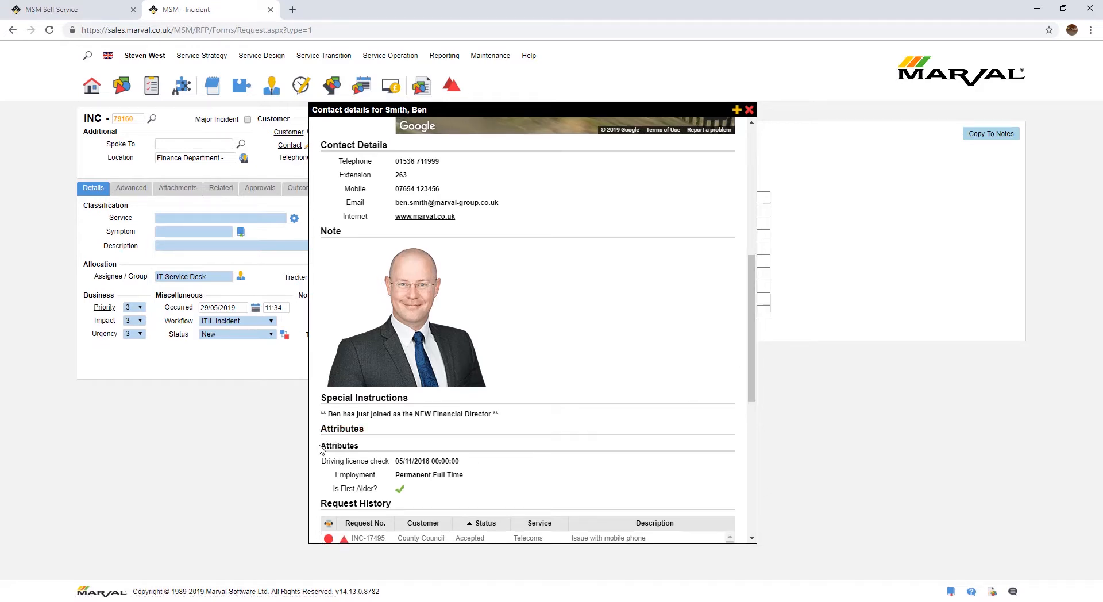
pyautogui.moveTo(320, 450); pyautogui.dragTo(484, 486)
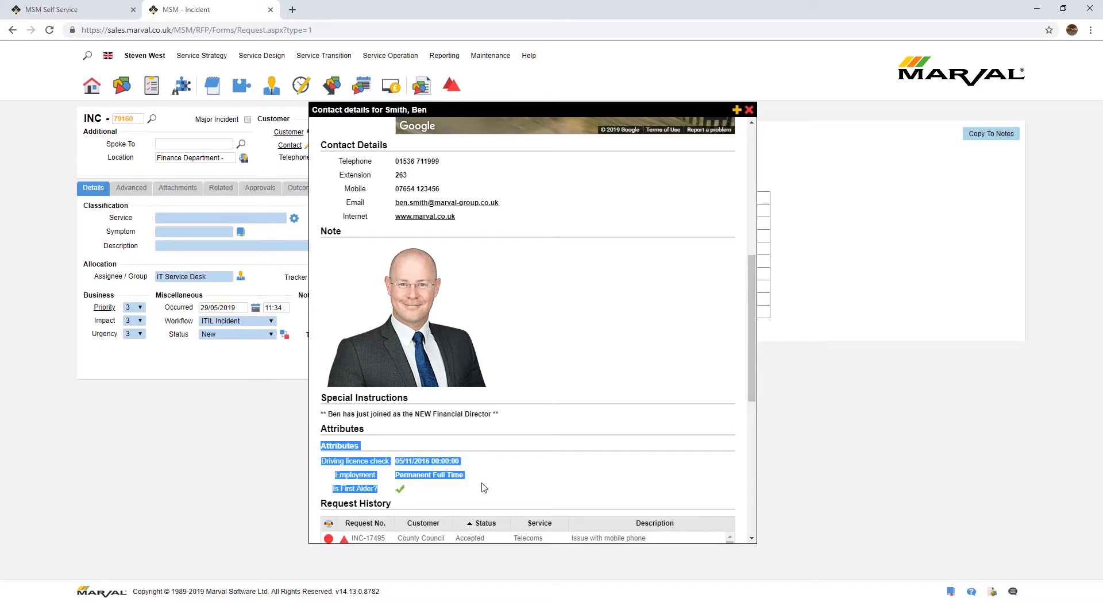
pyautogui.click(549, 492)
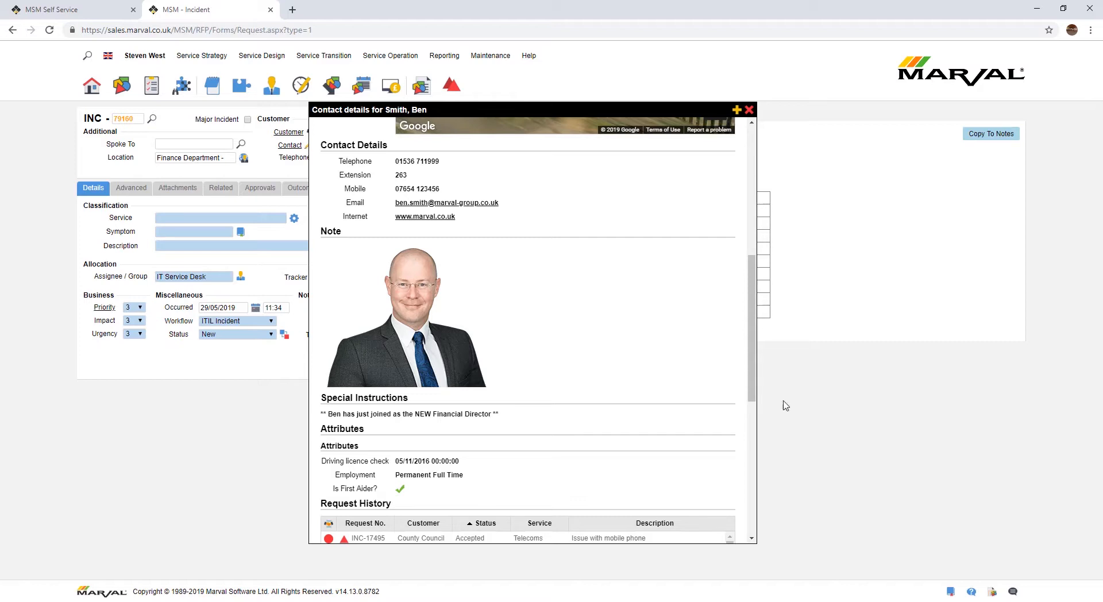
pyautogui.moveTo(756, 358); pyautogui.dragTo(763, 403)
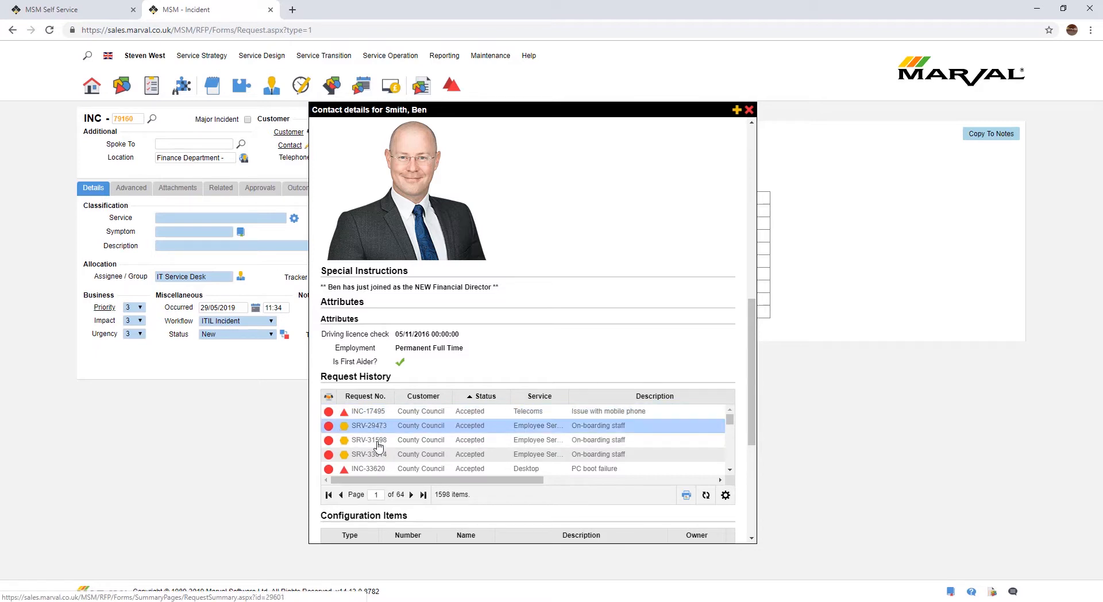
pyautogui.scroll(-2, 487, 460)
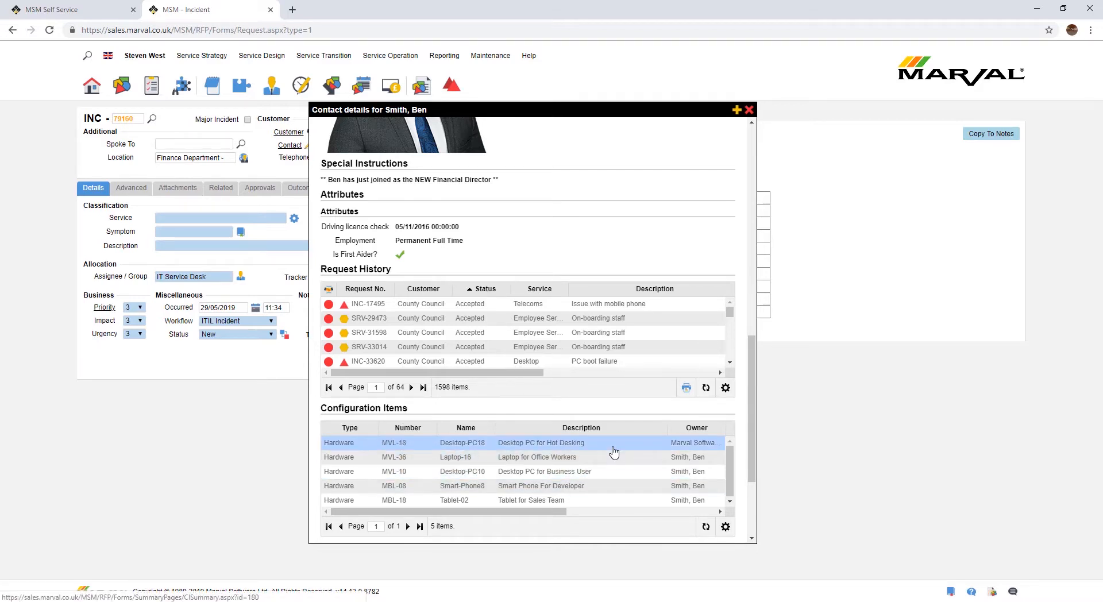
pyautogui.scroll(-3, 754, 440)
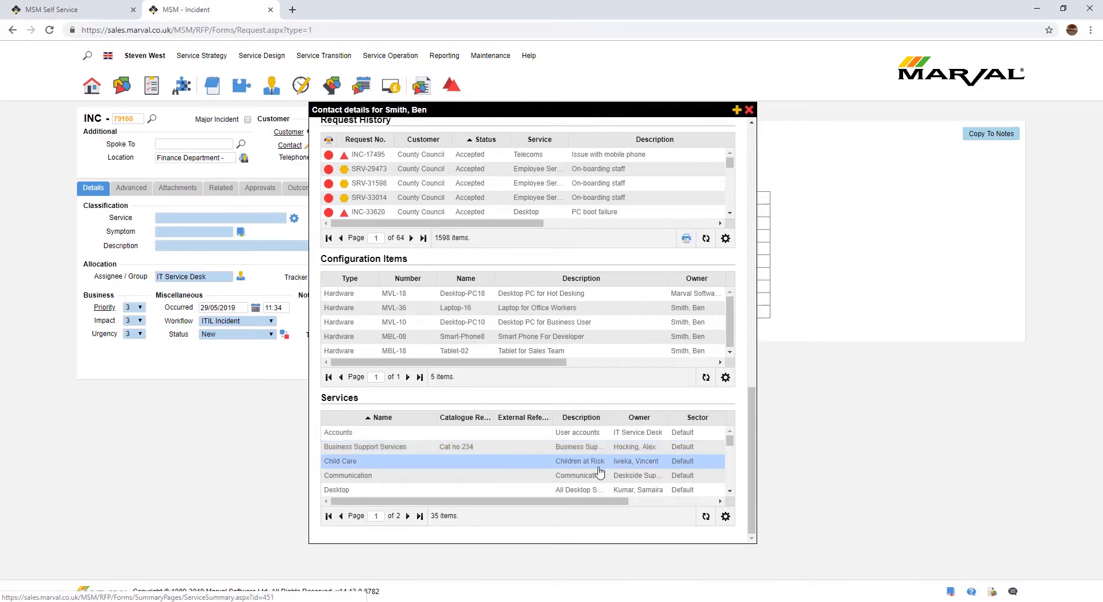
pyautogui.scroll(1, 755, 421)
pyautogui.moveTo(754, 421); pyautogui.dragTo(757, 151)
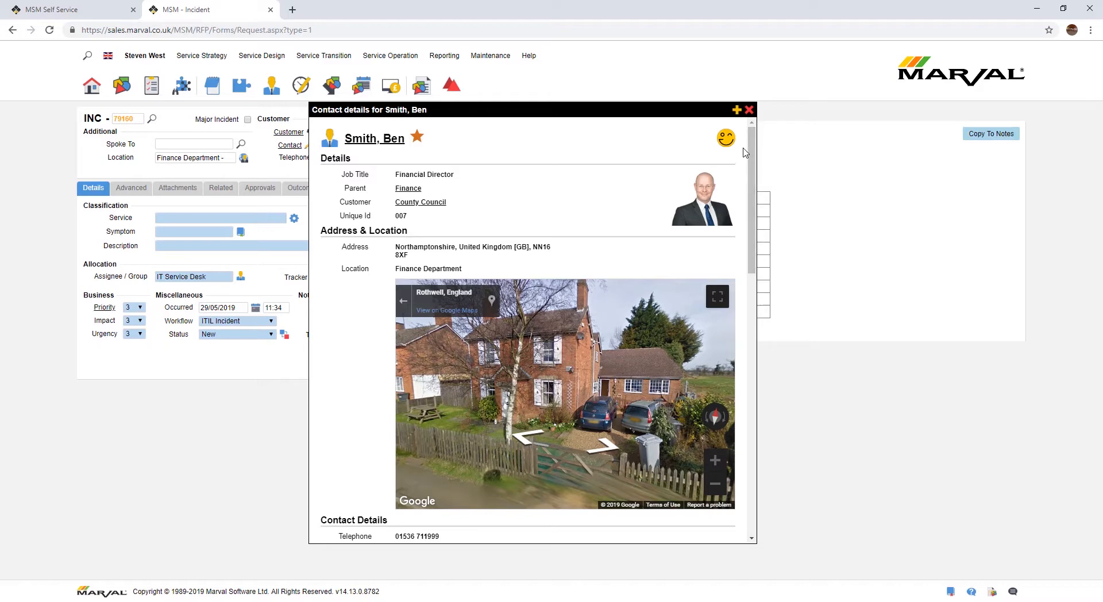
pyautogui.click(749, 110)
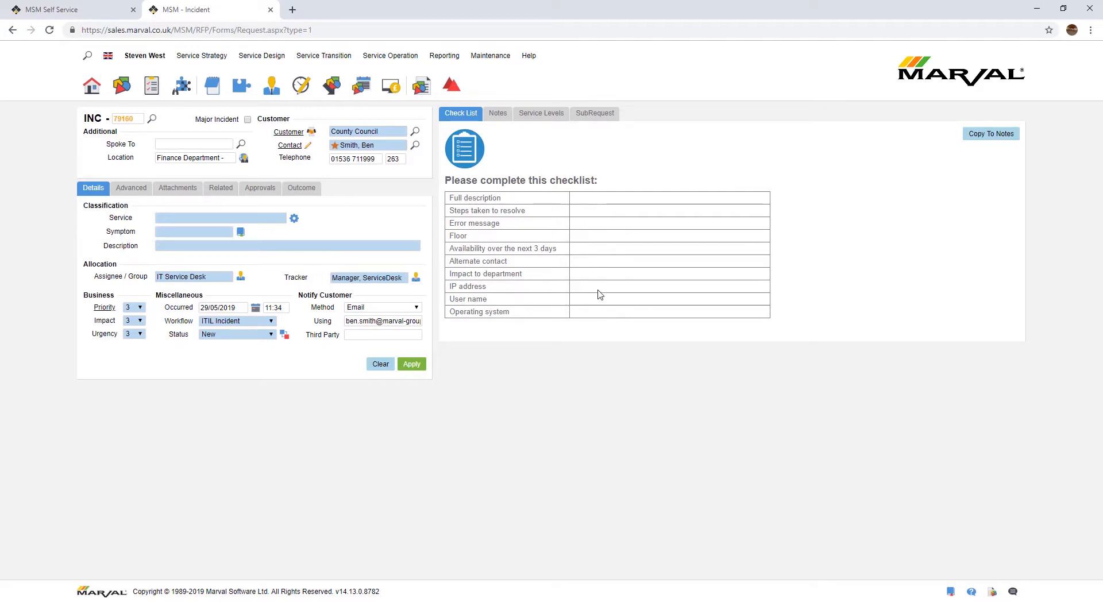
# - Classify the incident with the service Email and the symptom Data error, and check the data error checklist
pyautogui.click(180, 219)
pyautogui.write('em')
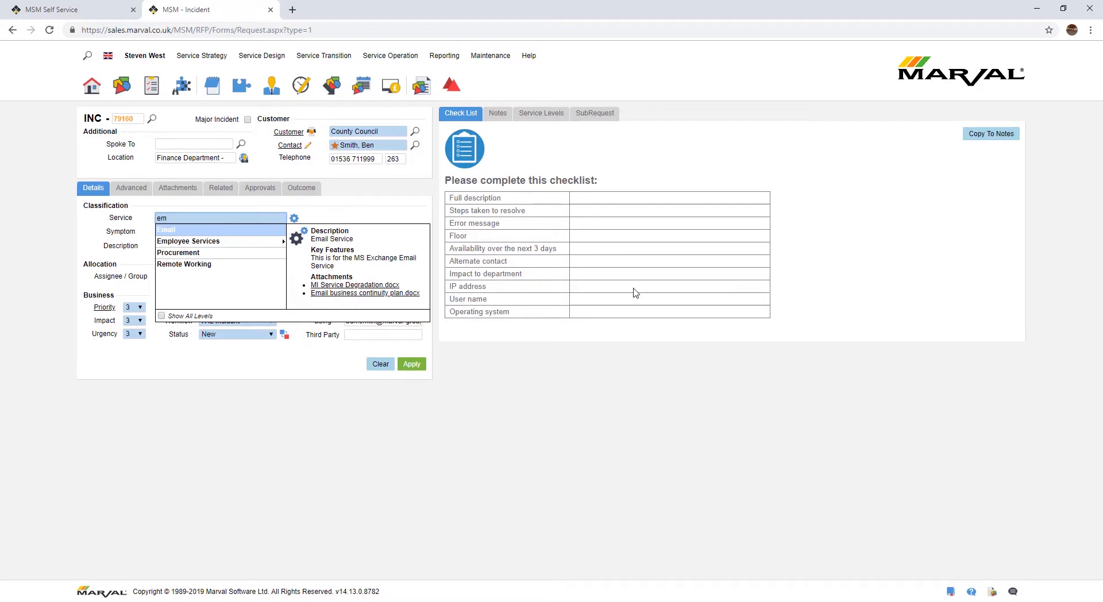
pyautogui.click(167, 232)
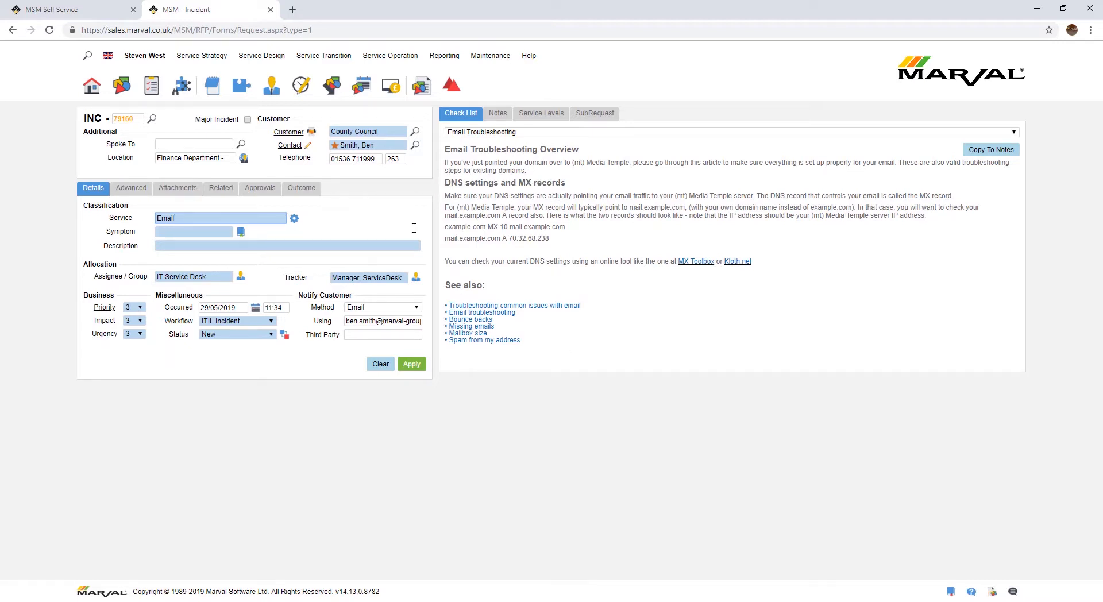
pyautogui.click(197, 214)
pyautogui.click(216, 233)
pyautogui.write('d')
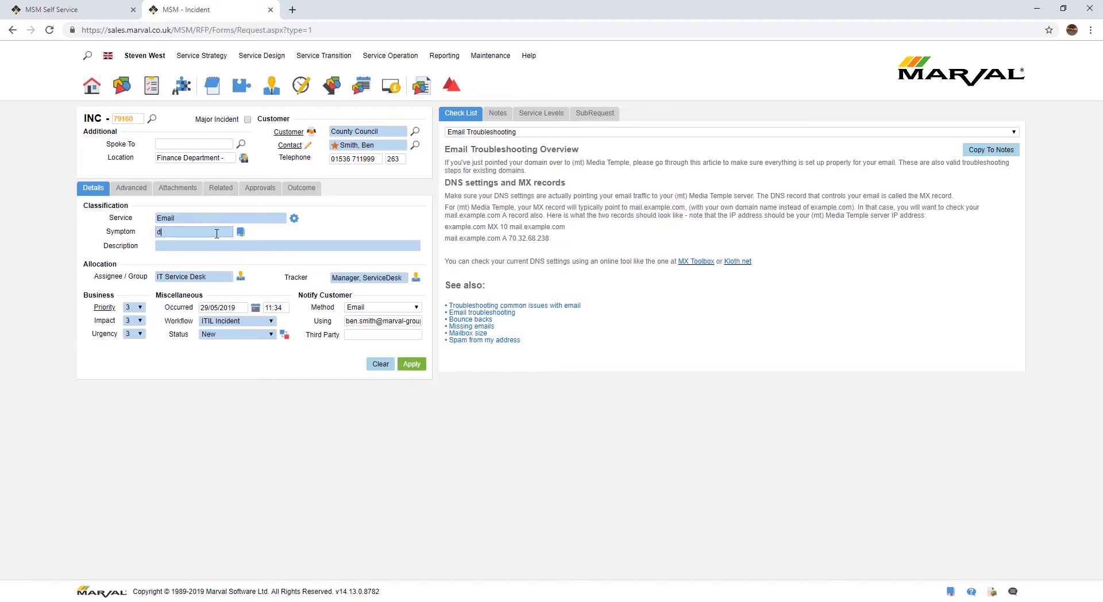
pyautogui.write('at')
pyautogui.click(200, 244)
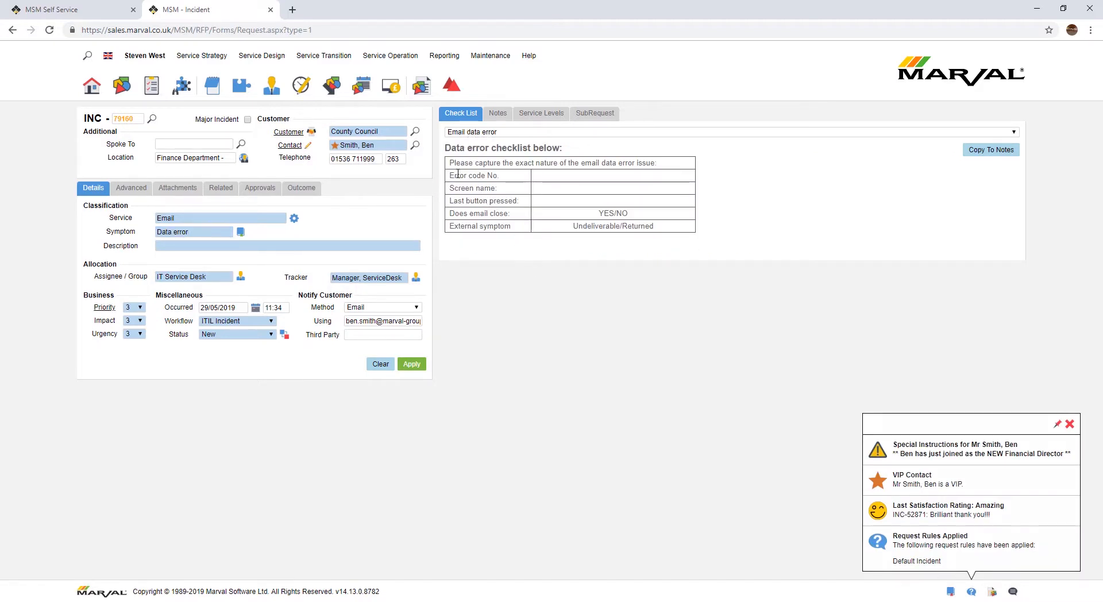
pyautogui.moveTo(450, 176); pyautogui.dragTo(514, 200)
pyautogui.click(742, 236)
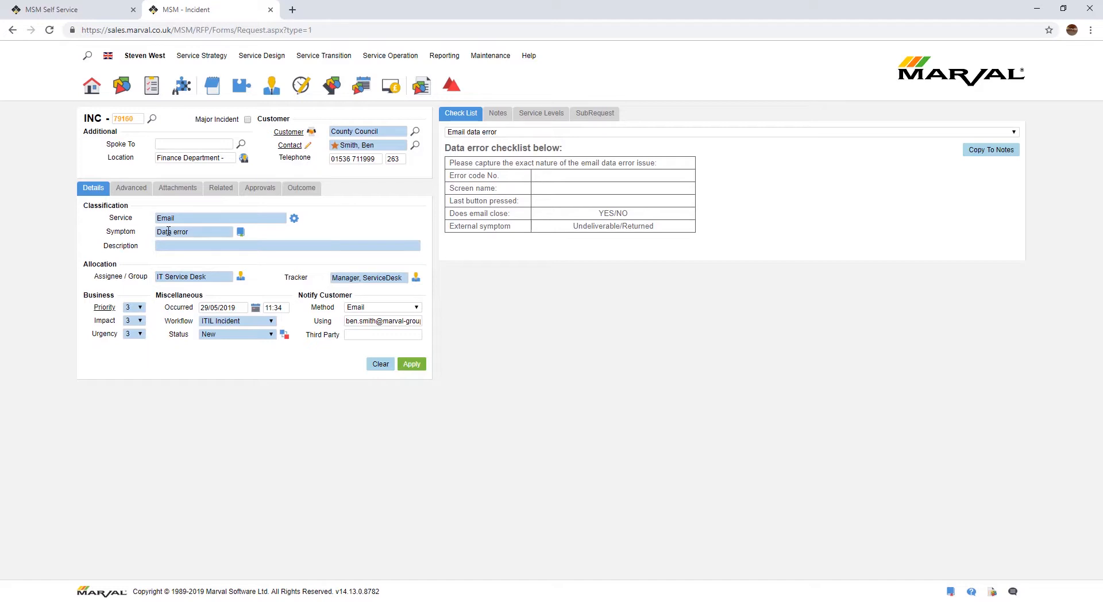
# - Enter the description "Data error 99 connecting to MS Exchange" and pin the matching requests and knowledge items open
pyautogui.click(179, 248)
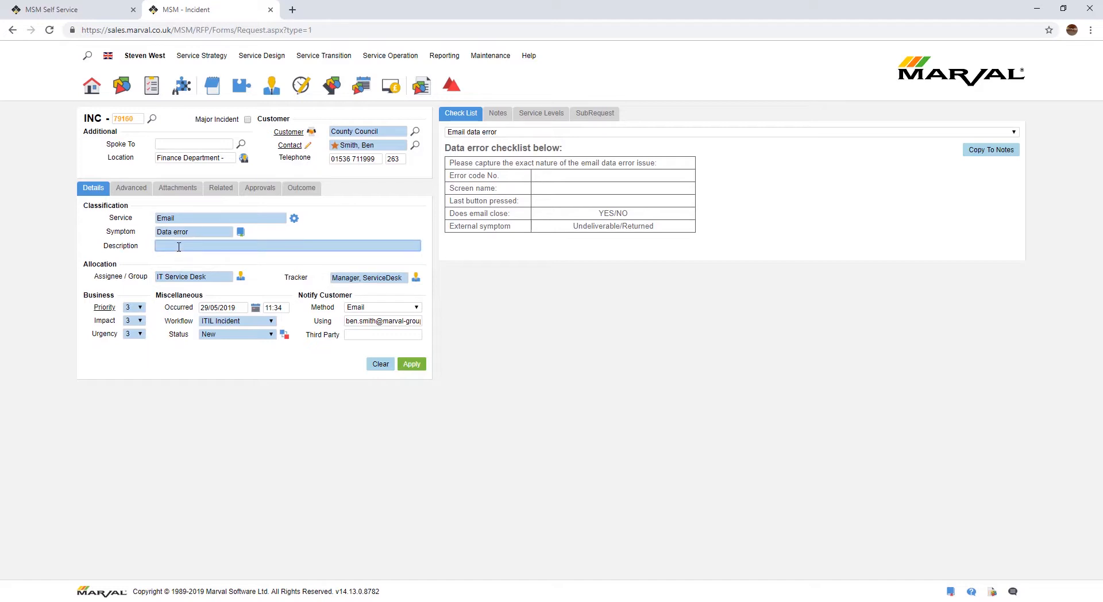
pyautogui.write('Data error 99 connecting to MS Exchange')
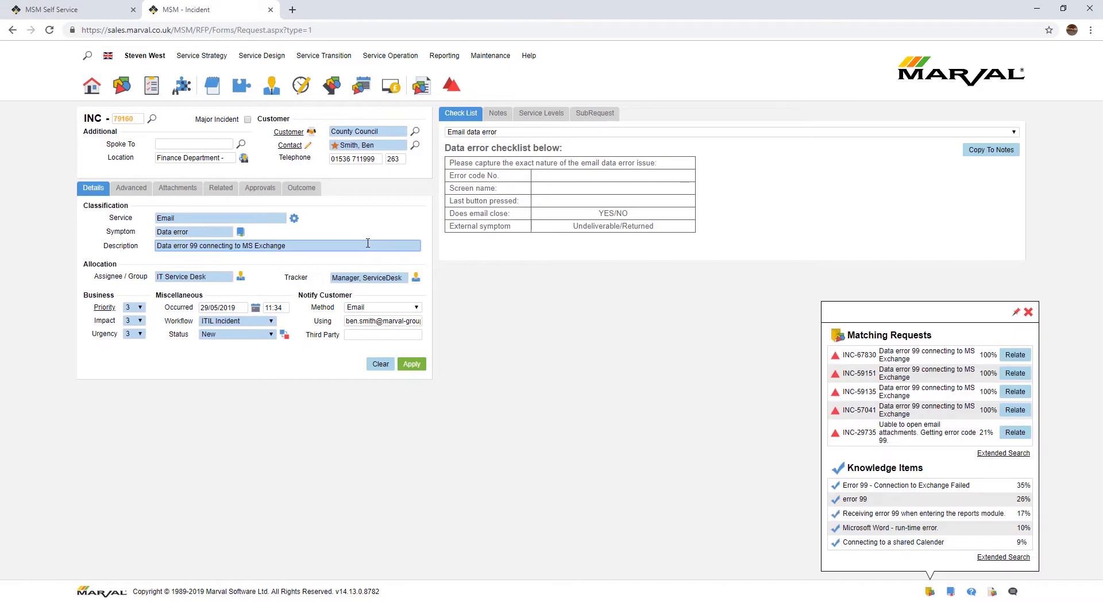
pyautogui.click(1016, 315)
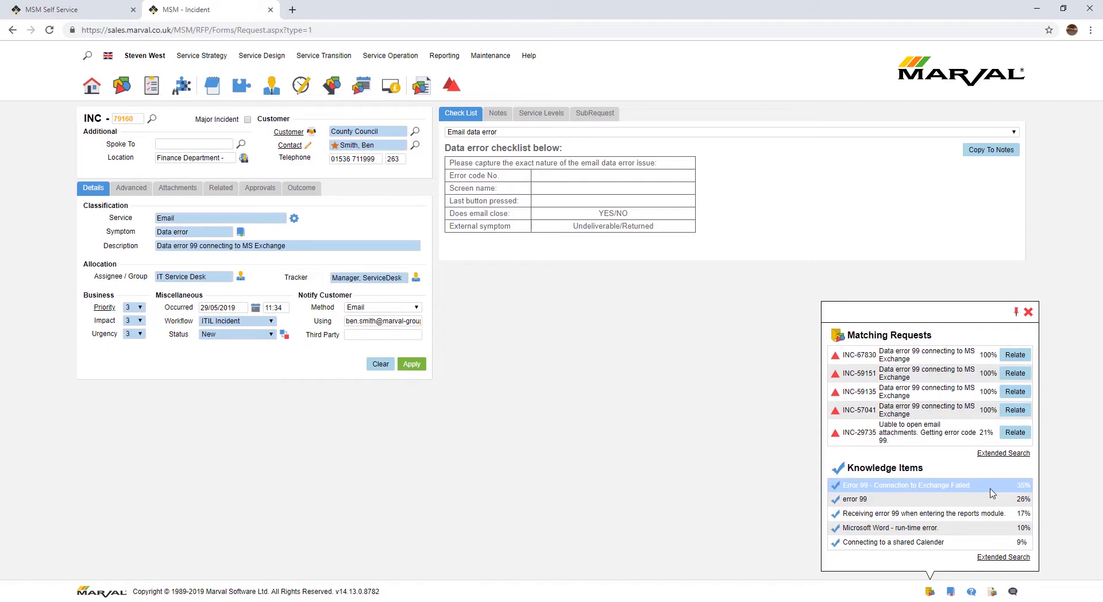
# - Open the knowledge item "Error 99 - Connection to Exchange Failed" and read its symptoms and resolution
pyautogui.click(959, 492)
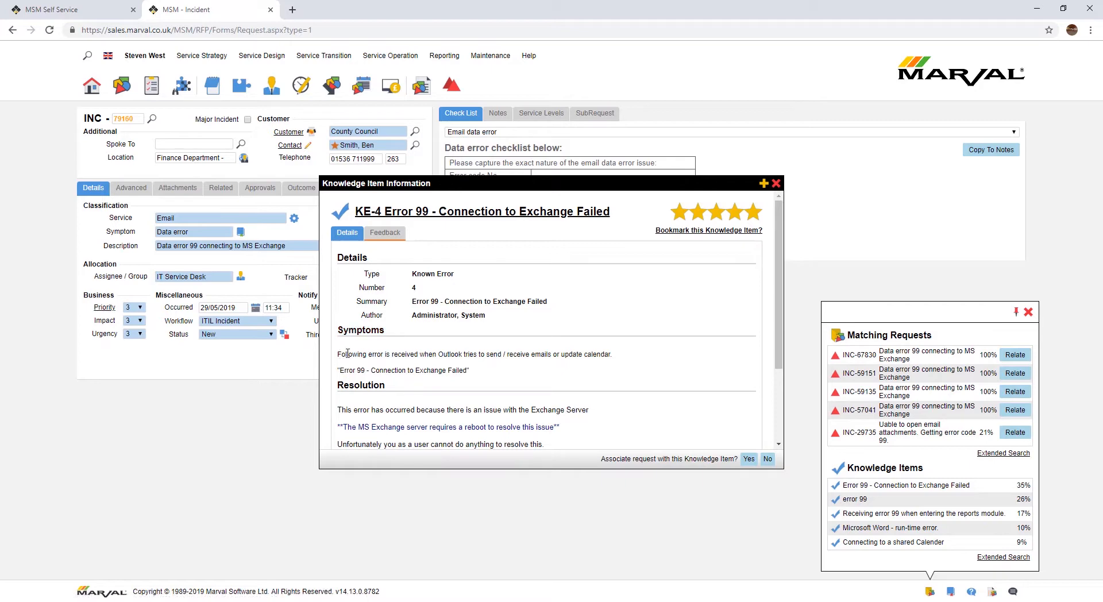
pyautogui.moveTo(341, 354); pyautogui.dragTo(617, 363)
pyautogui.click(638, 369)
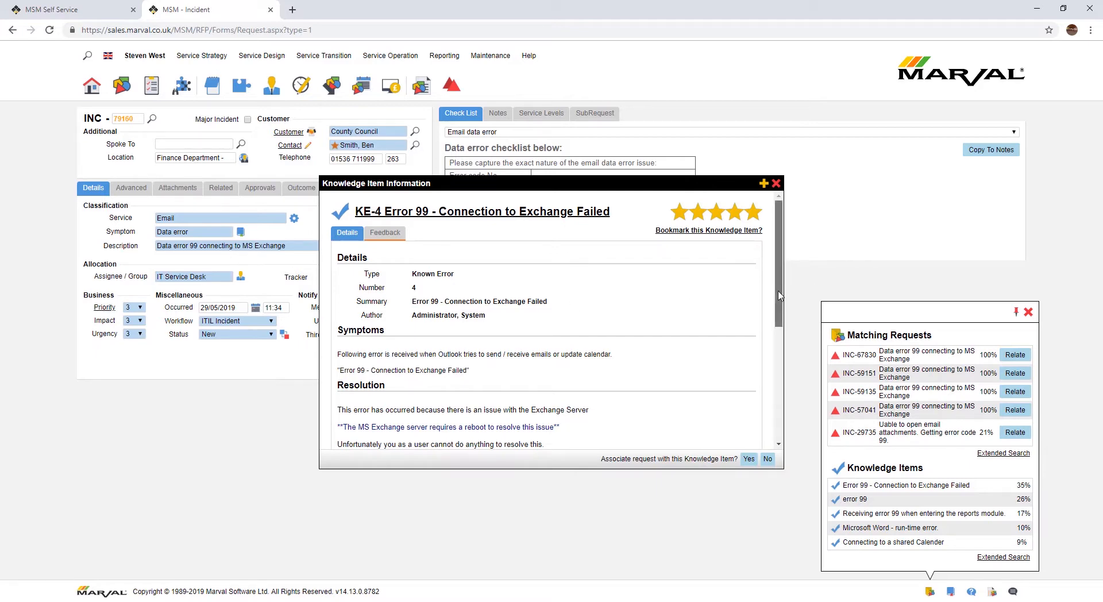
pyautogui.scroll(-3, 780, 295)
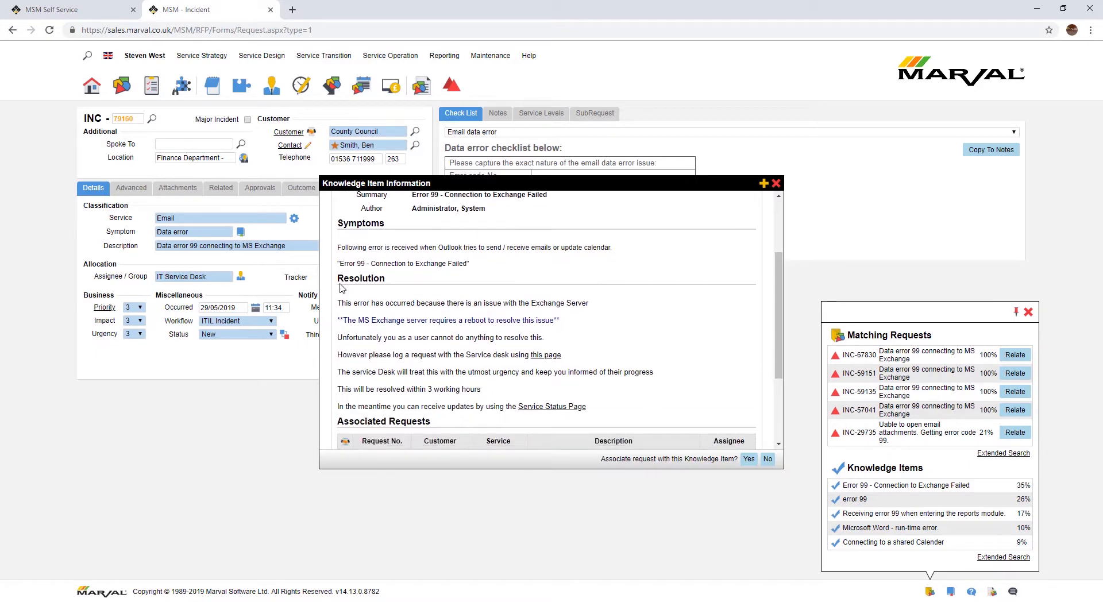
pyautogui.moveTo(560, 320); pyautogui.dragTo(338, 327)
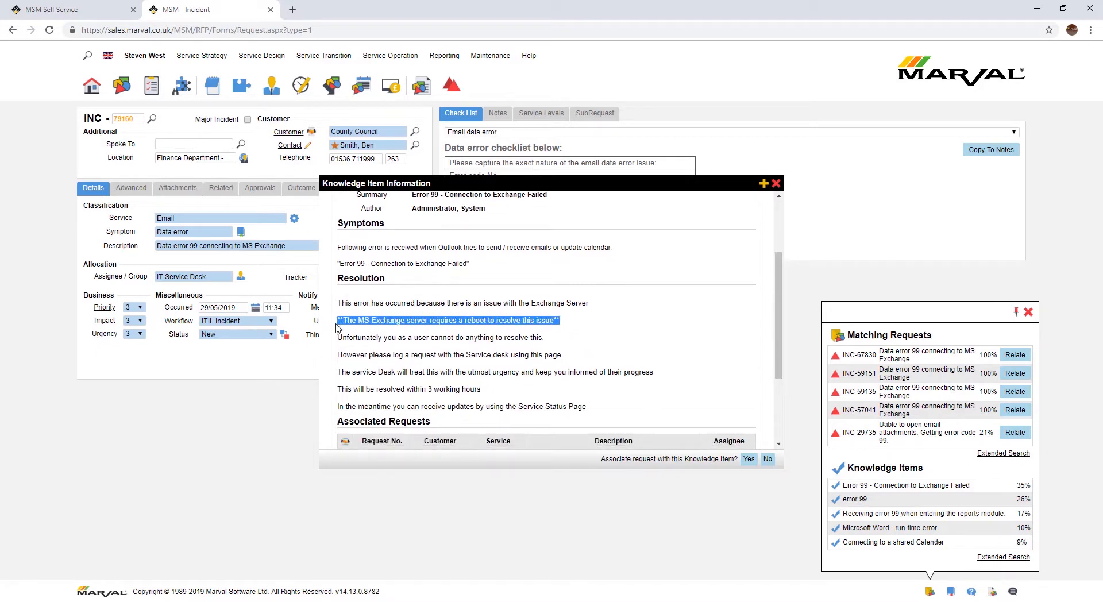
pyautogui.click(604, 338)
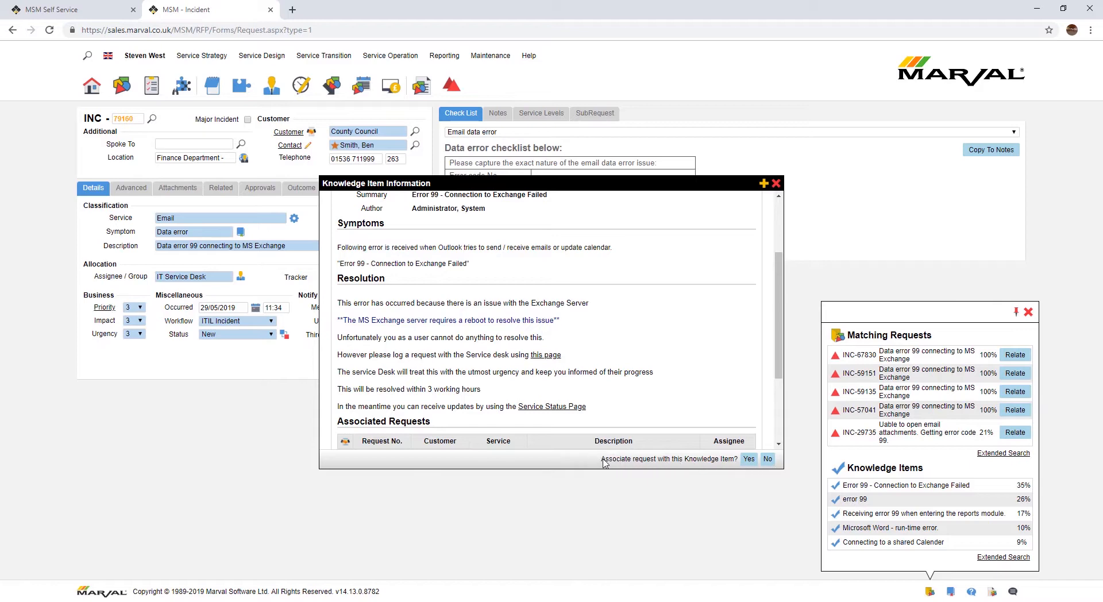
# - Associate the incident with the Error 99 knowledge item and solve the request from it
pyautogui.moveTo(601, 459); pyautogui.dragTo(740, 465)
pyautogui.click(733, 463)
pyautogui.click(749, 459)
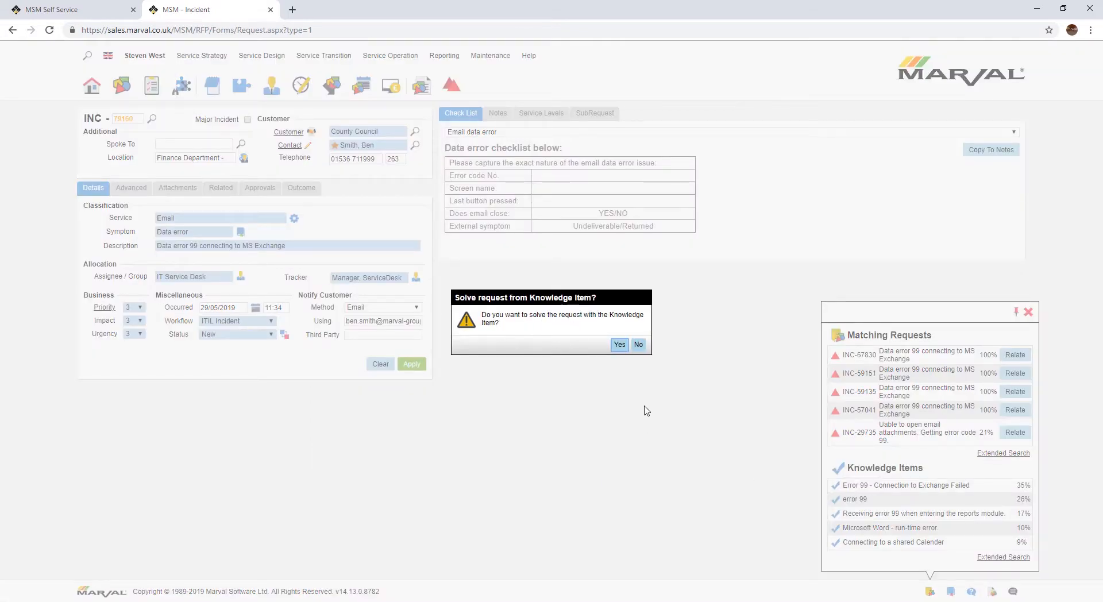
pyautogui.click(619, 345)
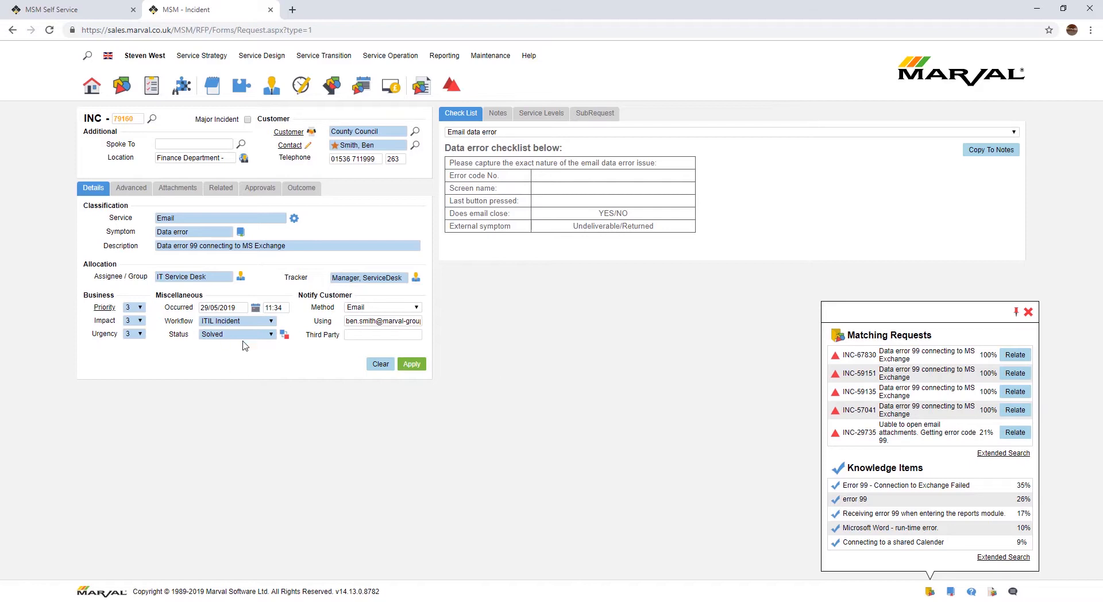
# - View the ITIL Incident workflow diagram, check the path from New to Solved, and close the diagram
pyautogui.click(286, 337)
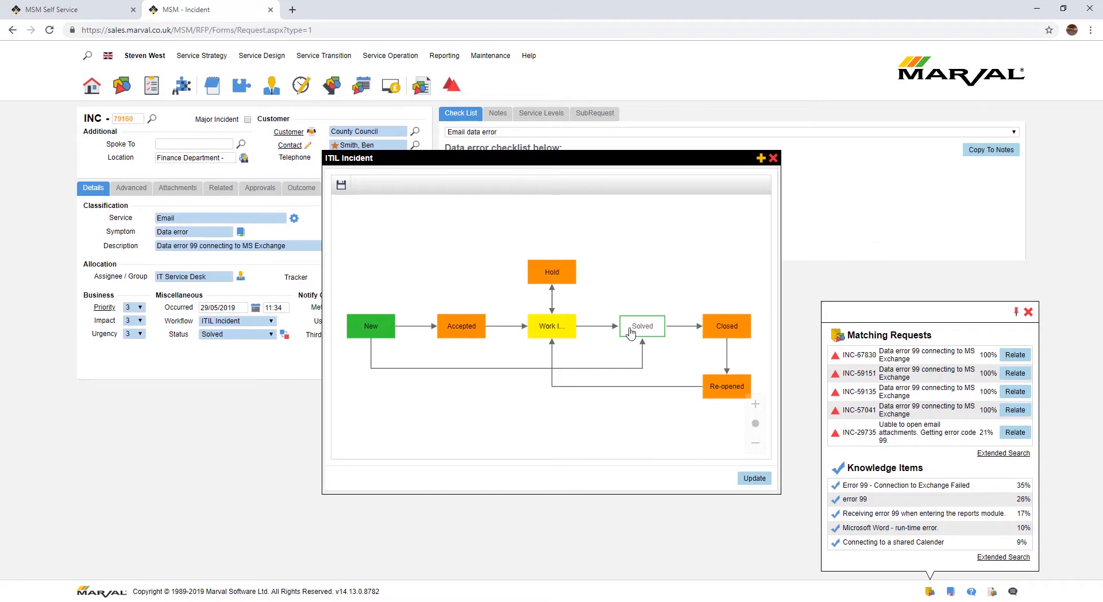
pyautogui.click(372, 334)
pyautogui.click(774, 158)
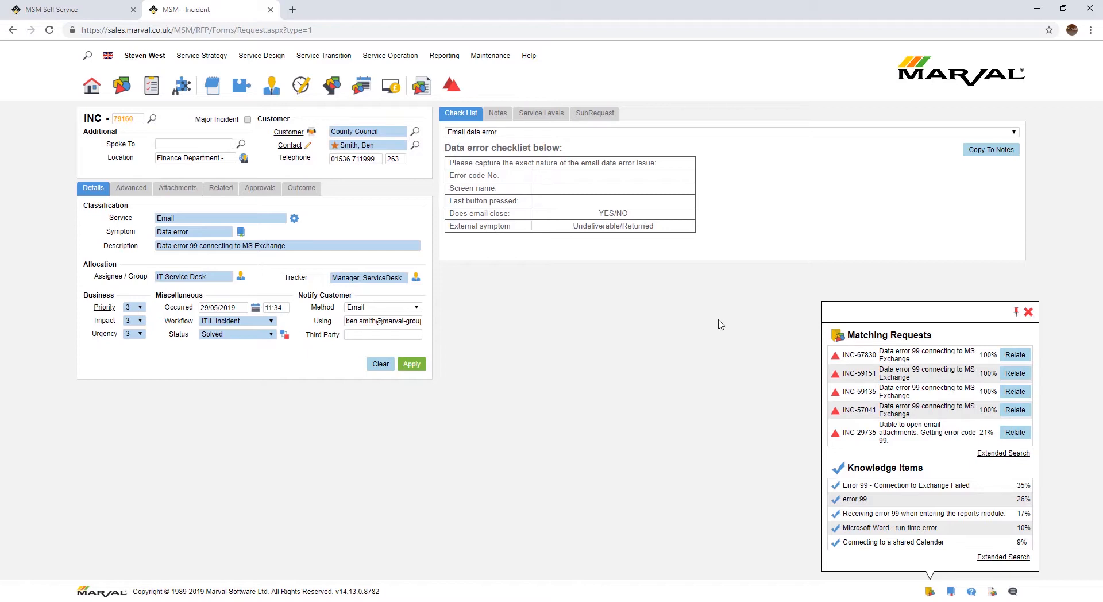
# - Save the solved incident, review its New Request and Request Solved notifications, and send both
pyautogui.click(413, 366)
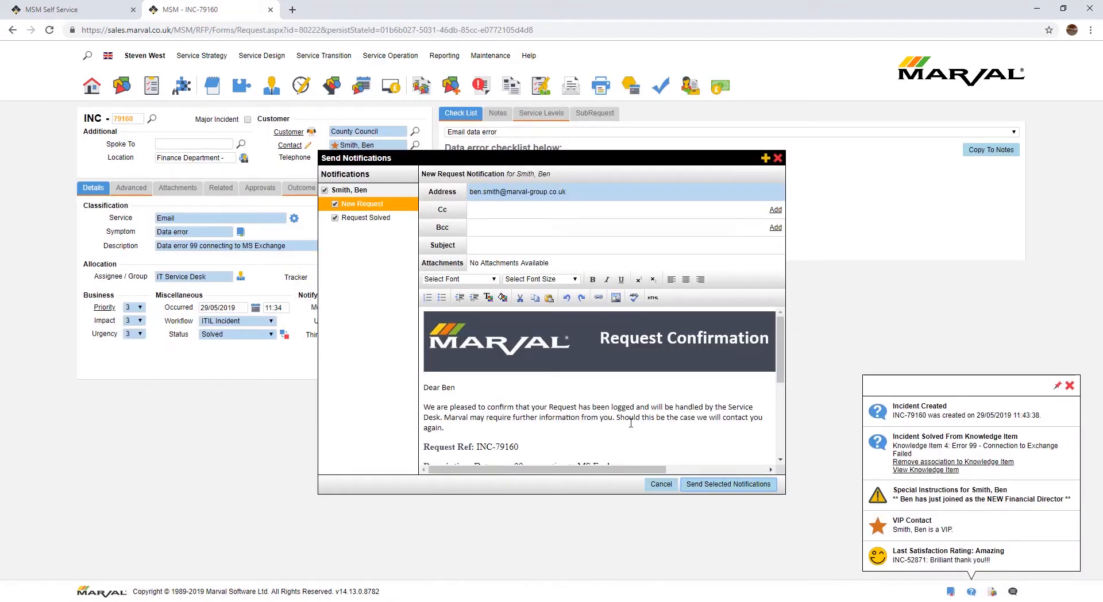
pyautogui.moveTo(785, 494); pyautogui.dragTo(945, 567)
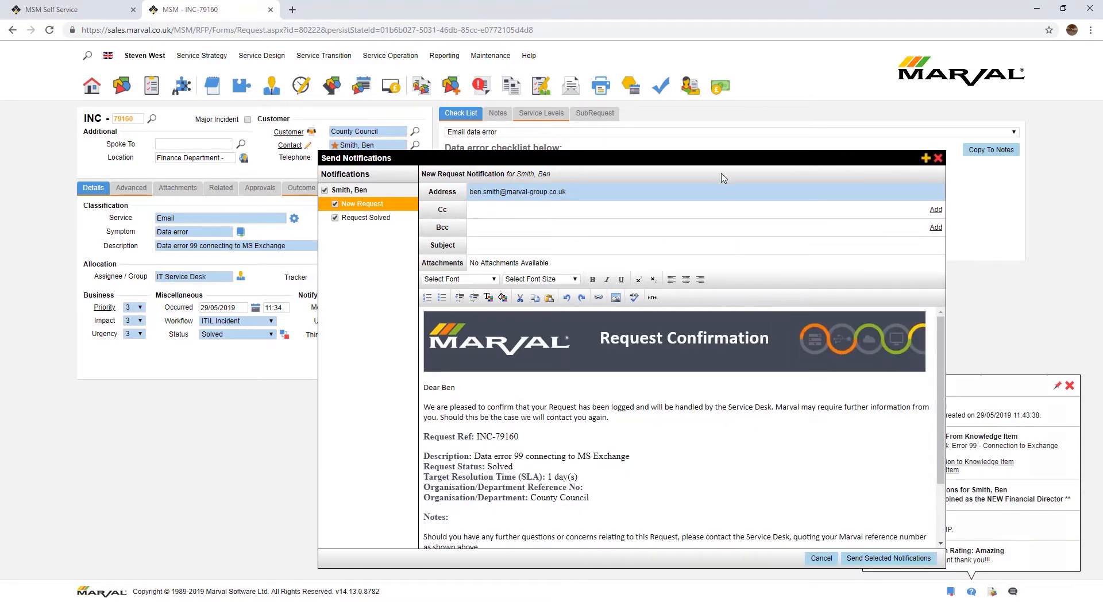
pyautogui.moveTo(724, 158); pyautogui.dragTo(656, 128)
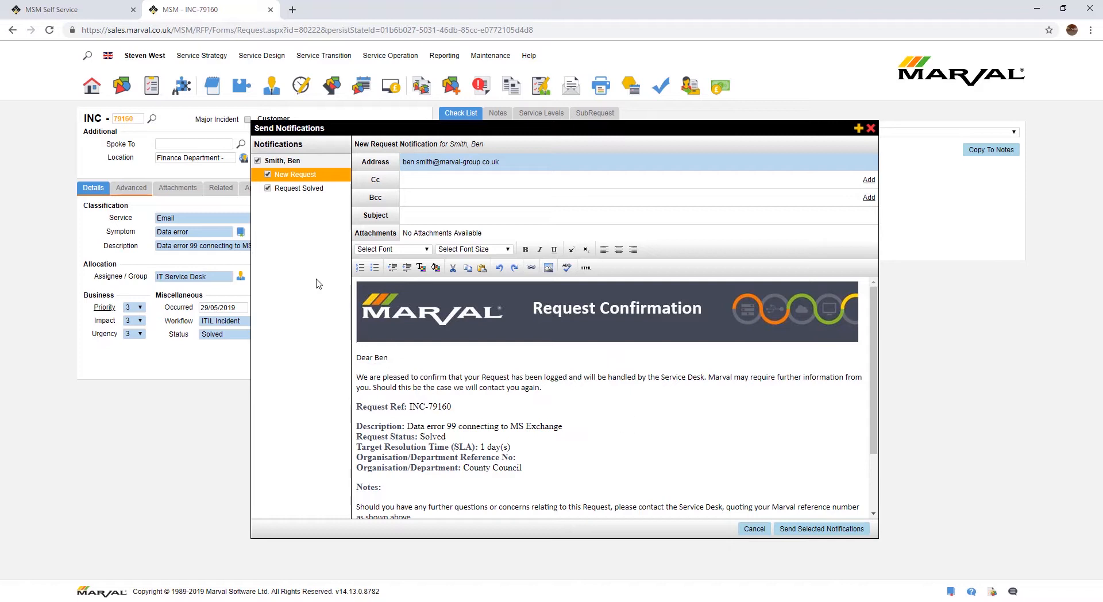
pyautogui.click(313, 189)
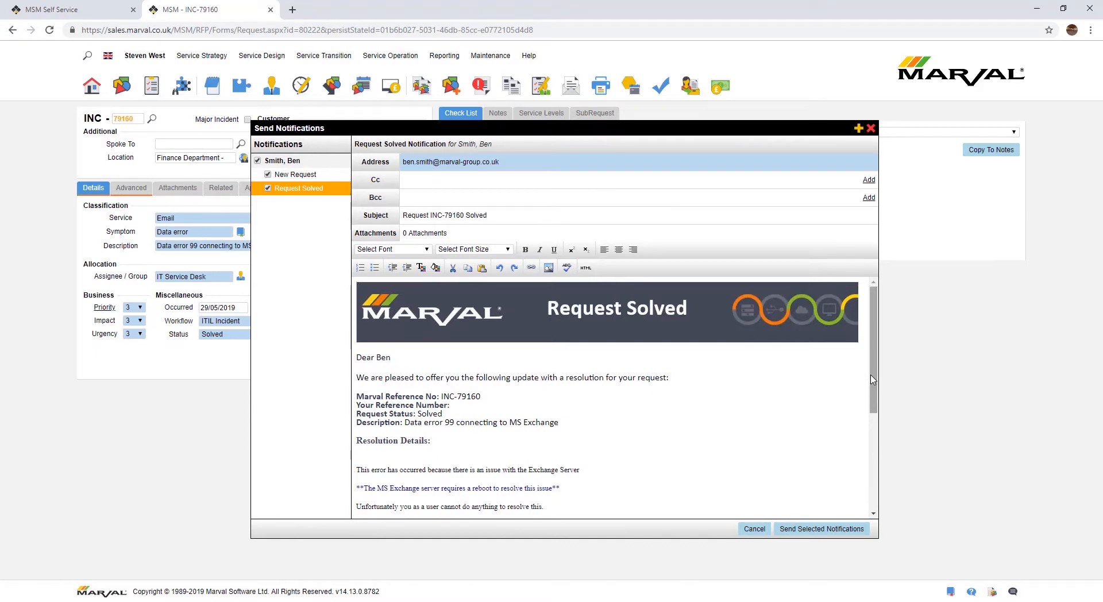
pyautogui.moveTo(873, 380); pyautogui.dragTo(873, 443)
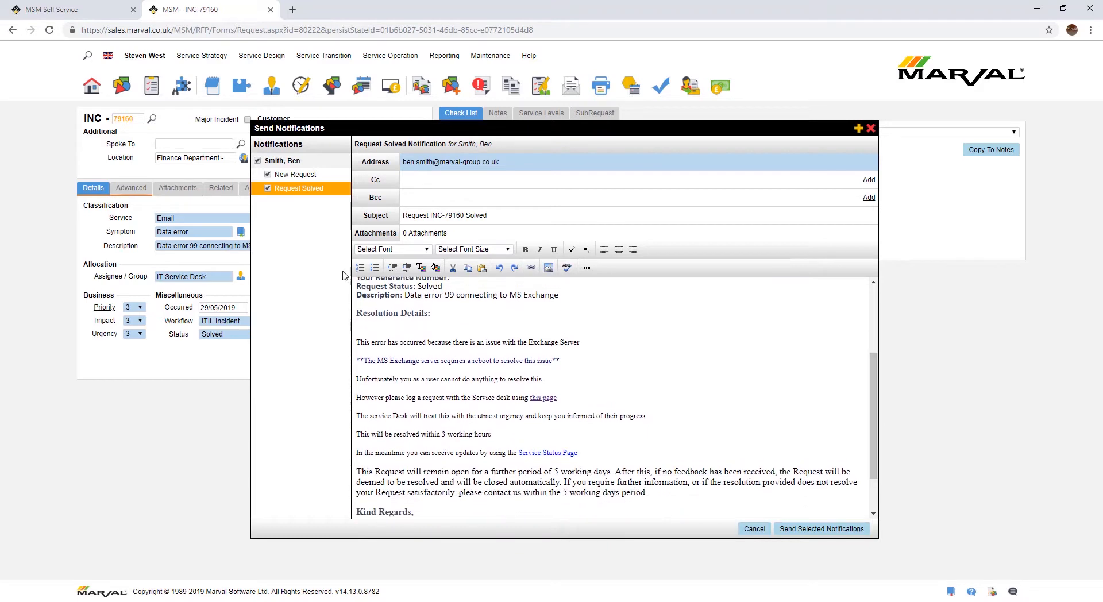
pyautogui.moveTo(356, 313); pyautogui.dragTo(650, 436)
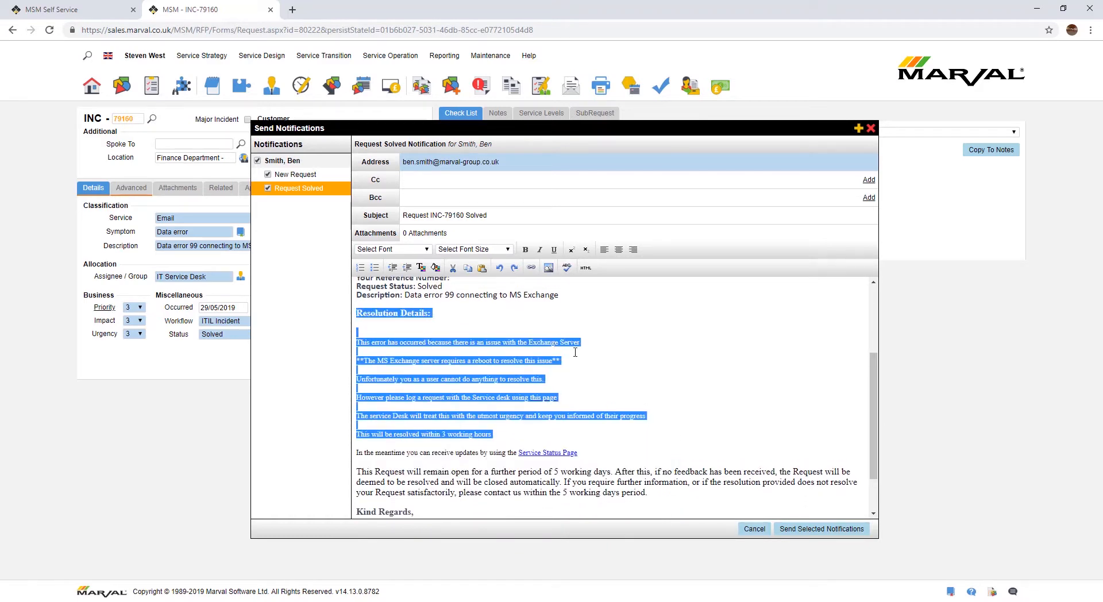
pyautogui.click(478, 326)
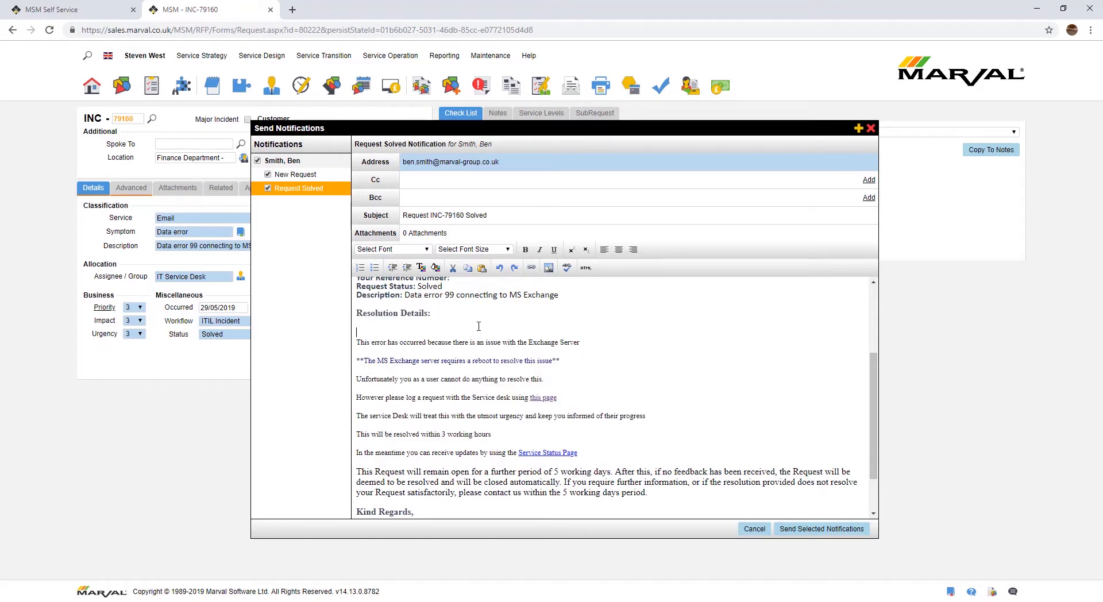
pyautogui.click(838, 530)
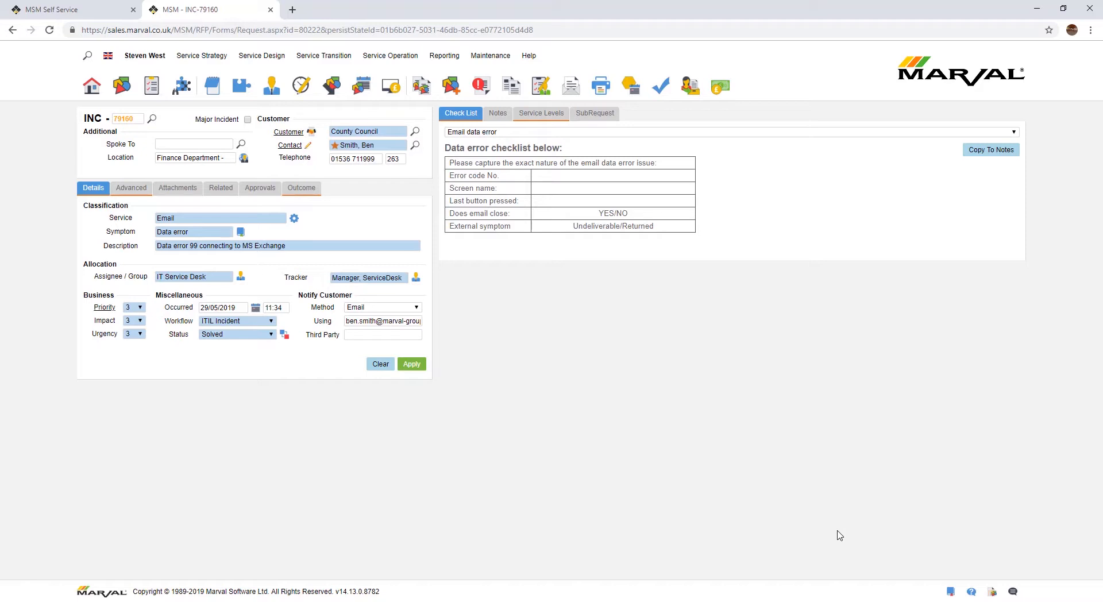
# - Review the incident's outcome, including root cause, resolution and resolution text, and return to its details
pyautogui.click(298, 190)
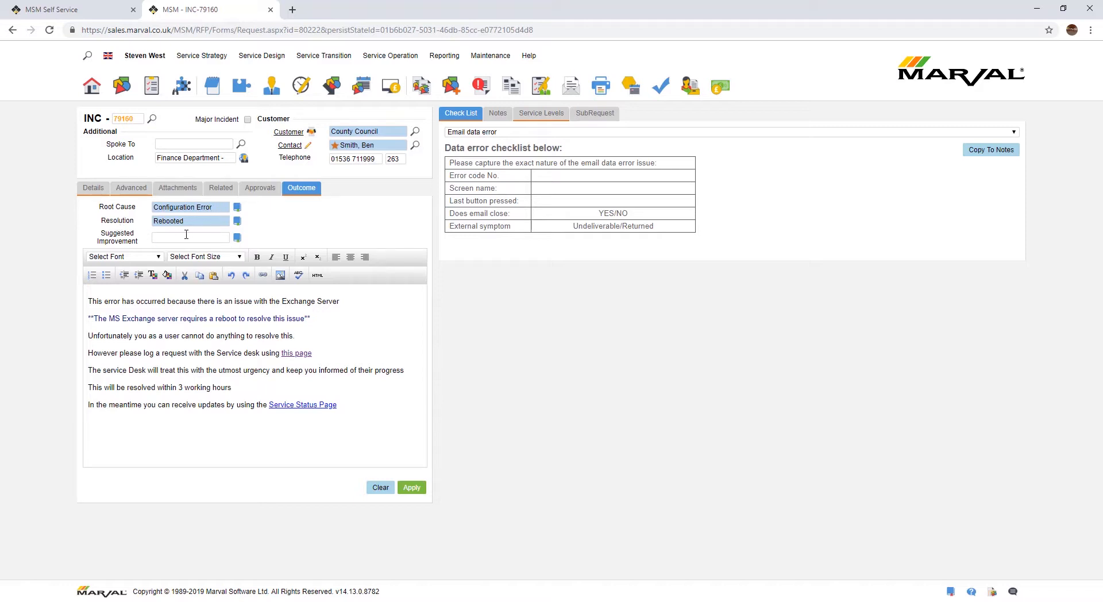
pyautogui.moveTo(102, 293); pyautogui.dragTo(384, 483)
pyautogui.click(395, 433)
pyautogui.click(94, 189)
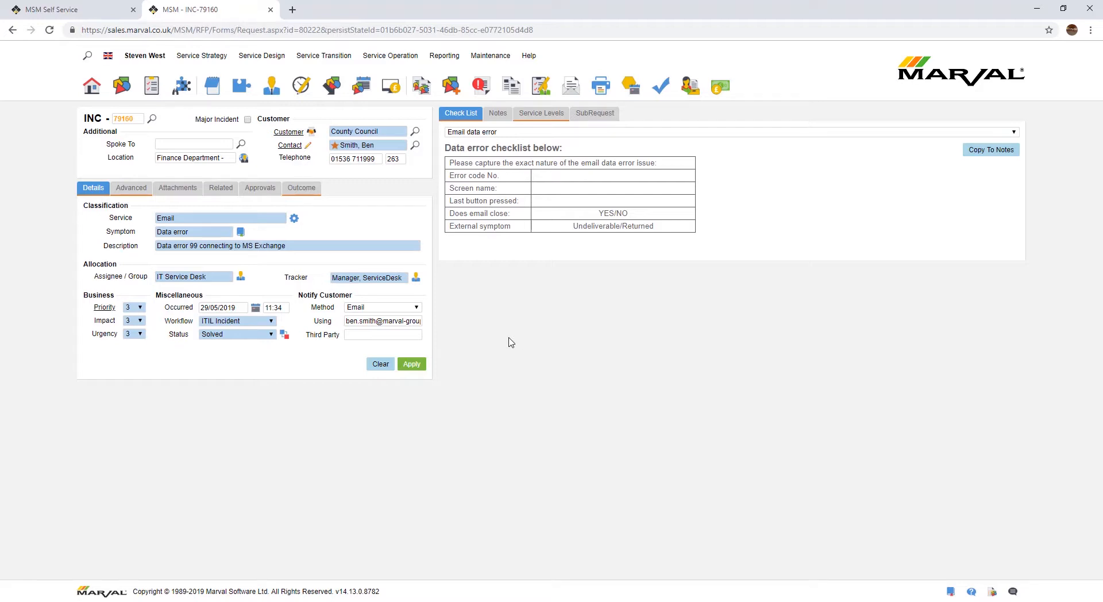
# - Create a new Problem from the incident, copying every value except the assignee
pyautogui.click(452, 86)
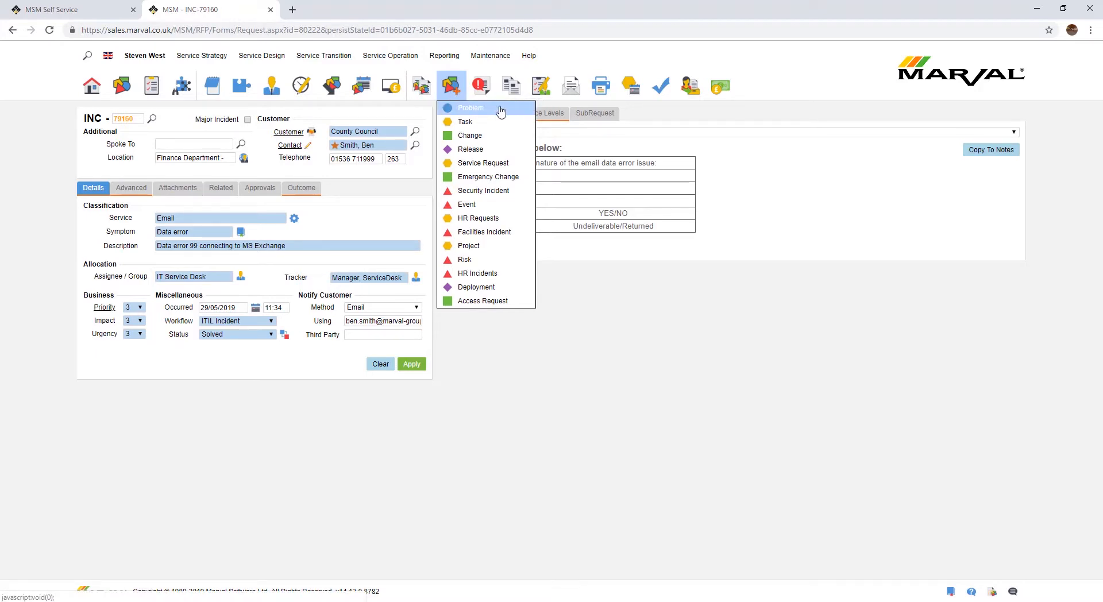
pyautogui.click(471, 108)
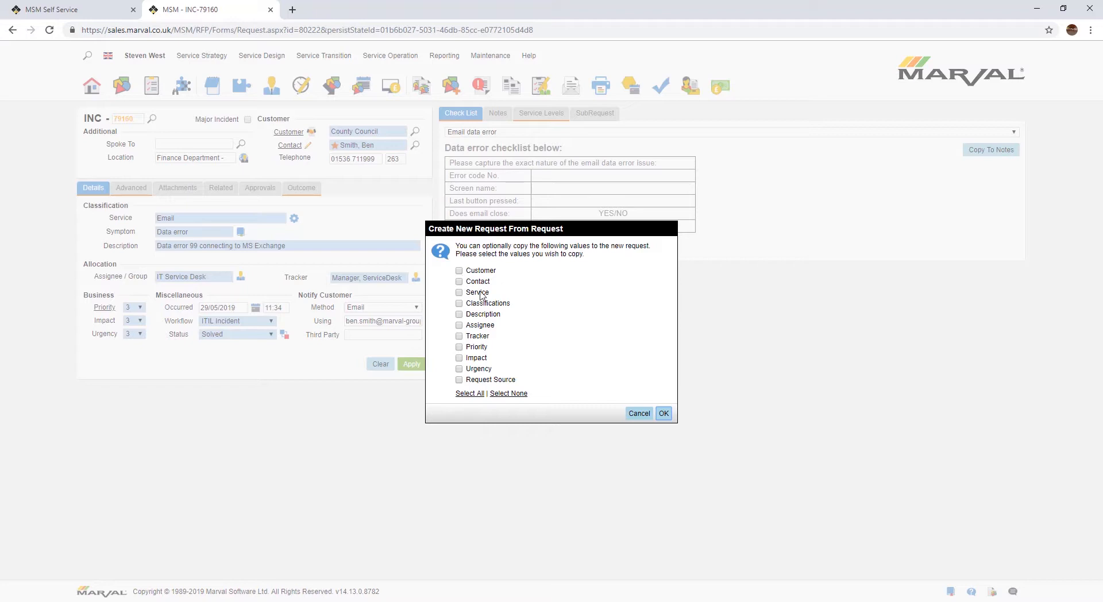
pyautogui.click(469, 394)
pyautogui.click(459, 325)
pyautogui.click(664, 414)
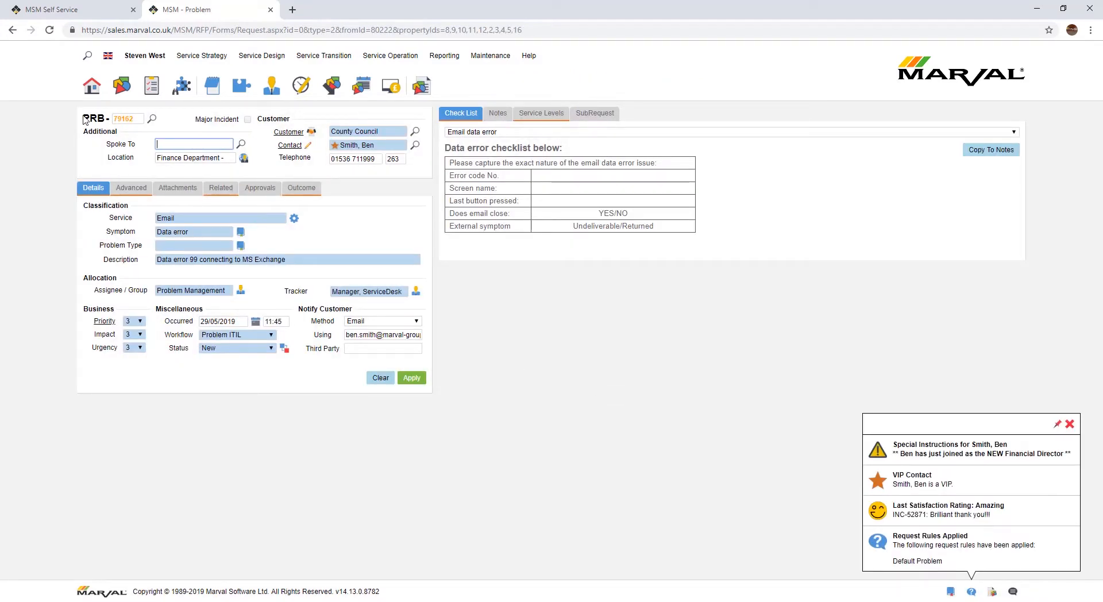
# - Check the new problem's request type and its related requests, and return to its details
pyautogui.moveTo(84, 118); pyautogui.dragTo(109, 119)
pyautogui.click(177, 132)
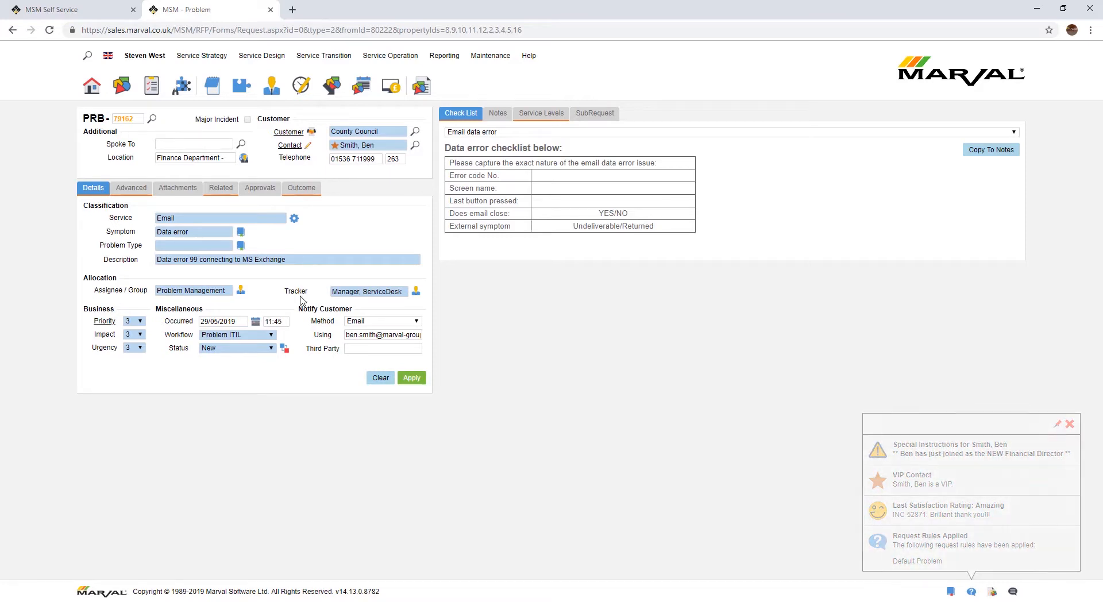
pyautogui.click(232, 194)
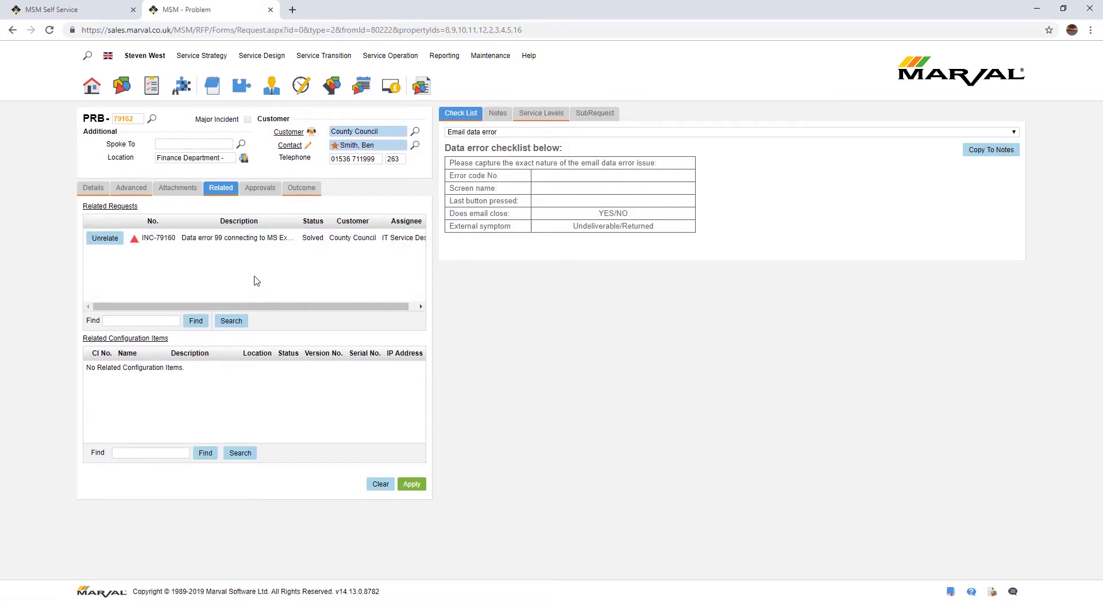
pyautogui.click(93, 188)
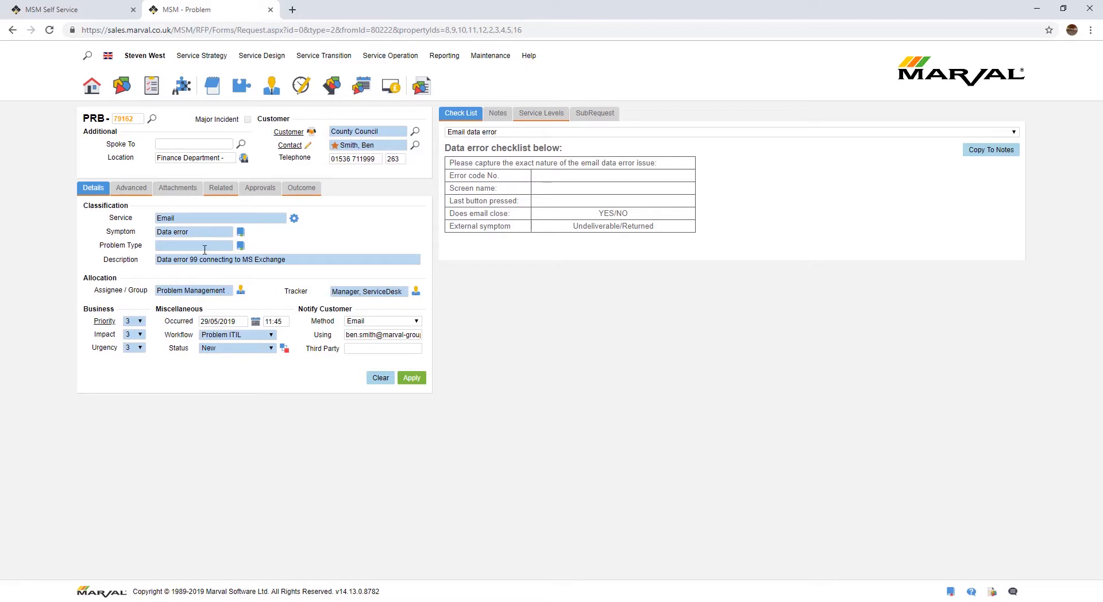
# - Set the problem type to Problem Candidate and save the problem
pyautogui.click(241, 246)
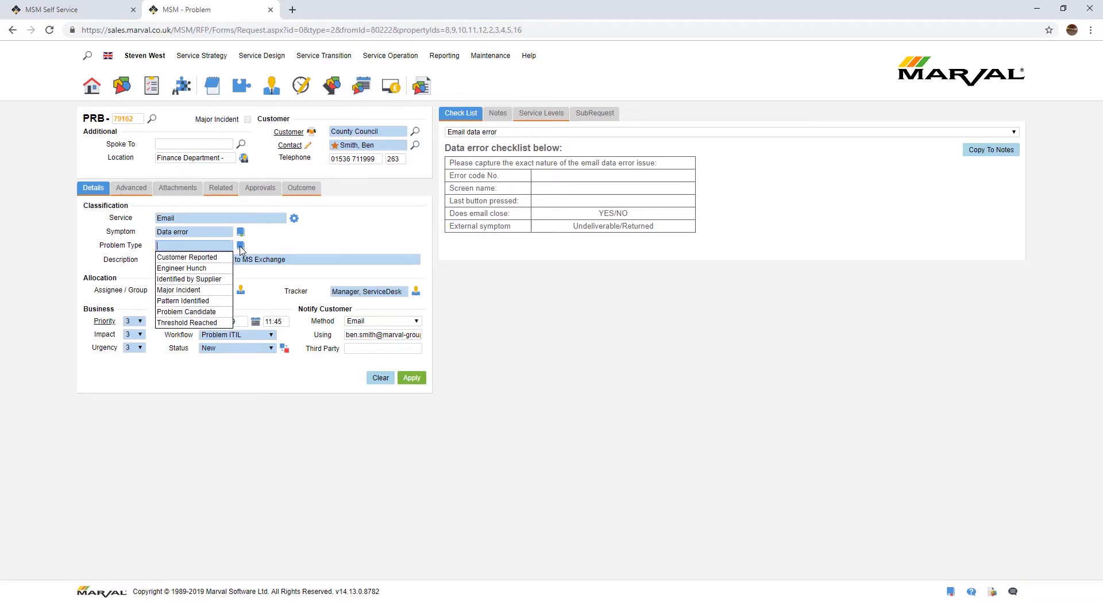
pyautogui.click(208, 311)
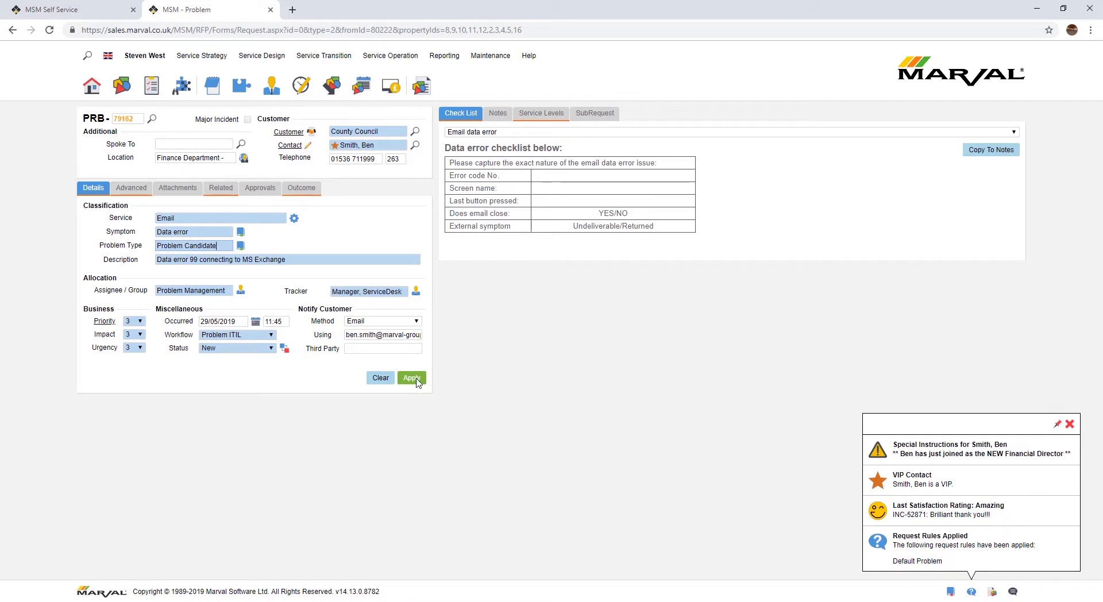
pyautogui.click(411, 378)
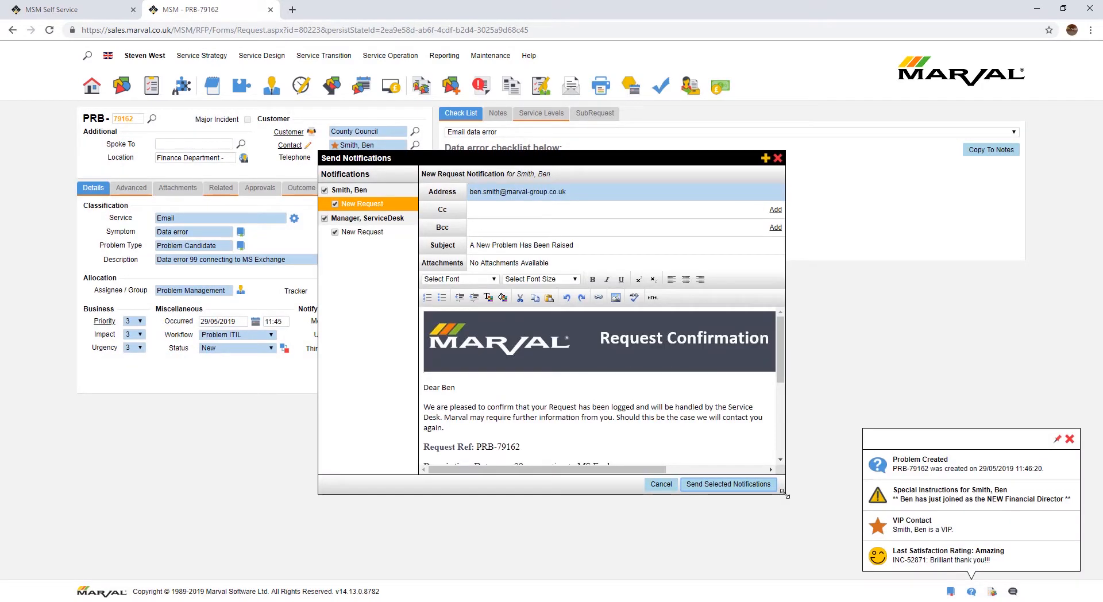
# - Enlarge the notifications window, review the New Request notices for the contact and the service desk manager, and send both
pyautogui.moveTo(784, 493); pyautogui.dragTo(954, 559)
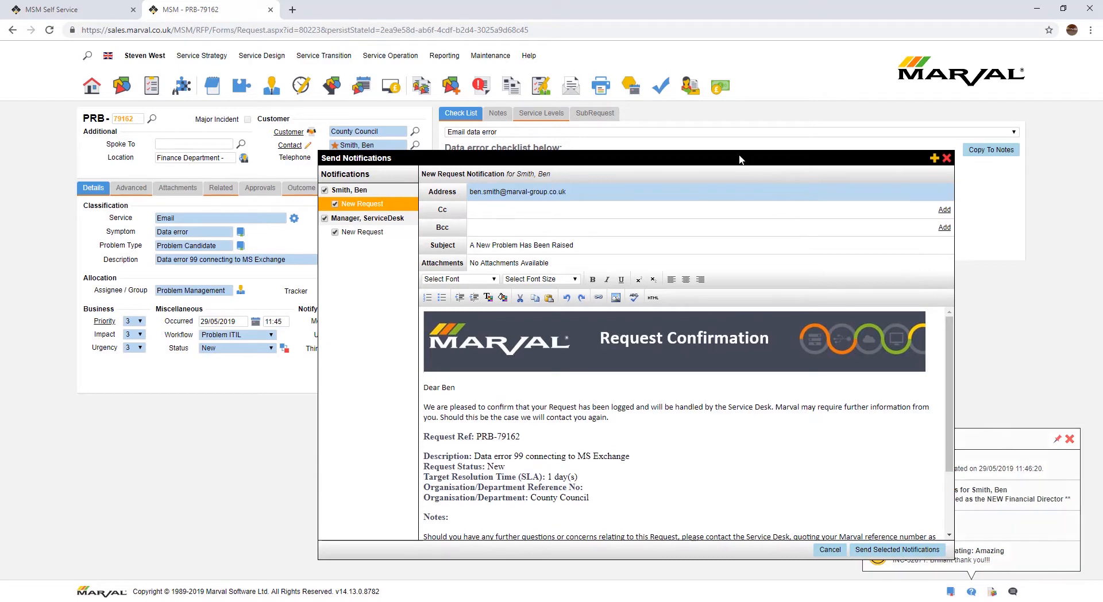
pyautogui.moveTo(739, 160); pyautogui.dragTo(697, 124)
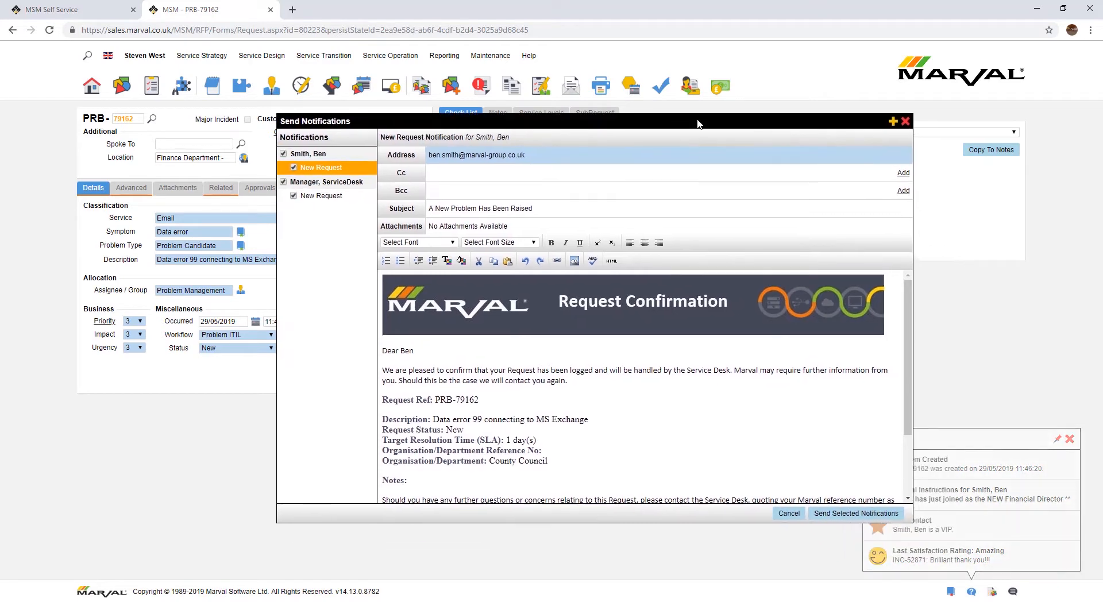
pyautogui.click(326, 197)
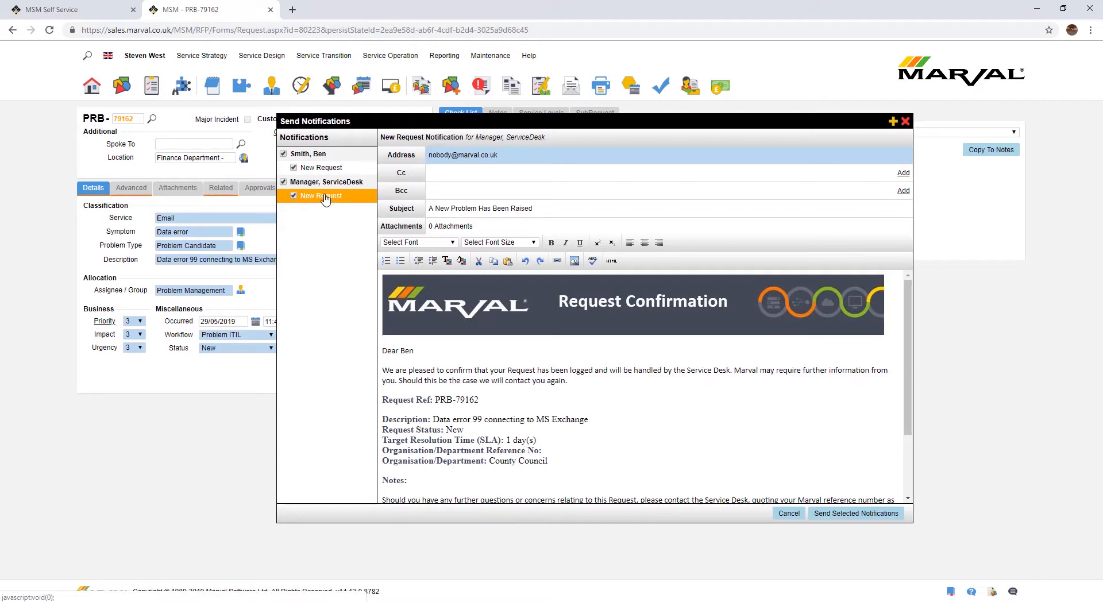
pyautogui.click(866, 517)
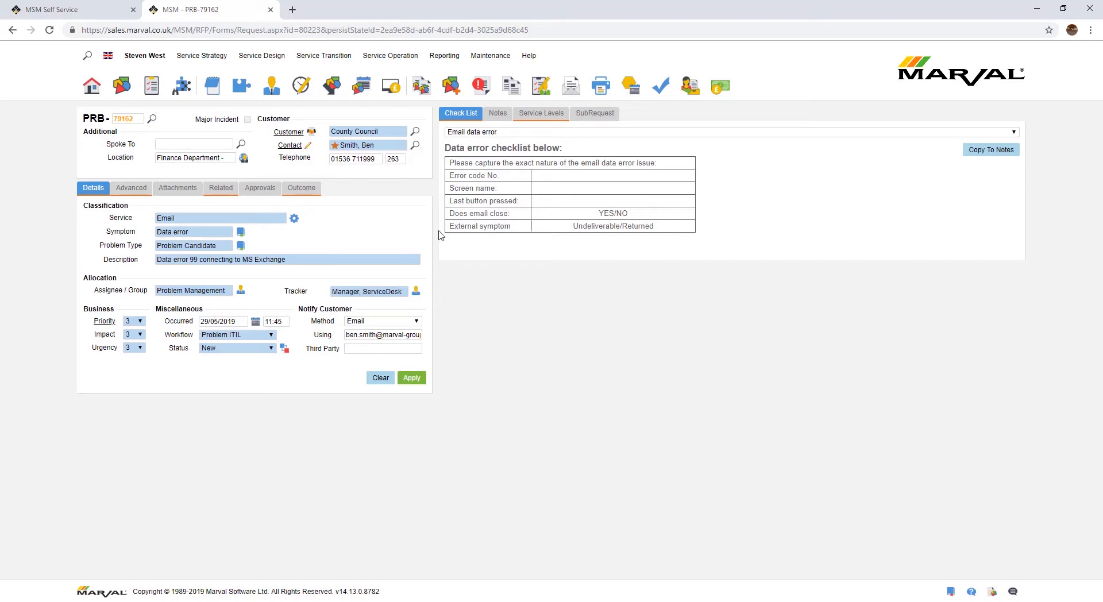
# - Create a new Change from the problem, copying all values
pyautogui.moveTo(453, 88)
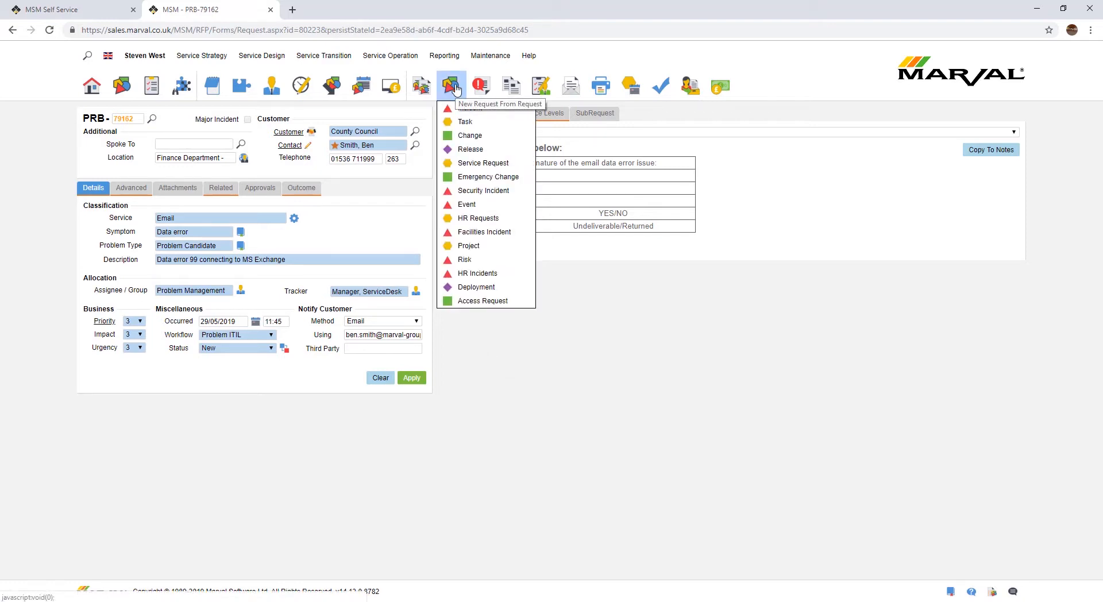
pyautogui.click(470, 137)
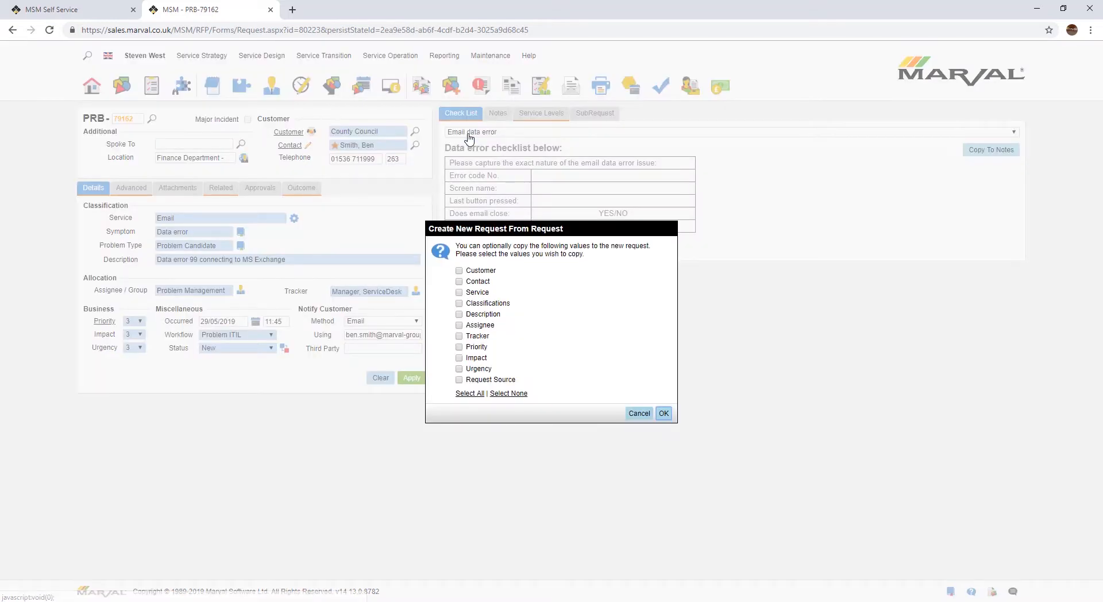
pyautogui.click(472, 395)
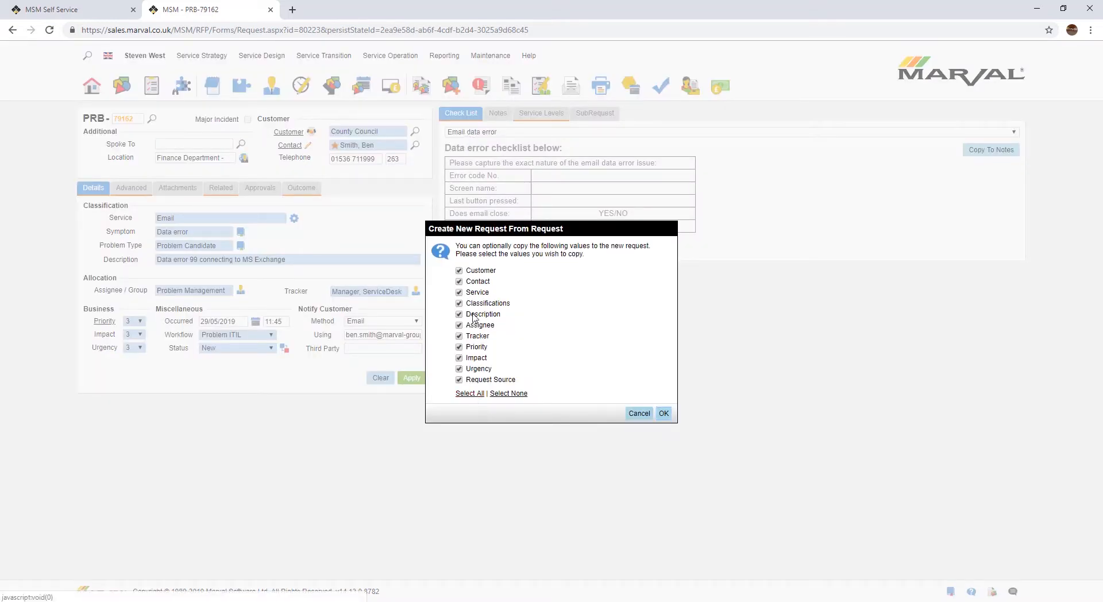
pyautogui.click(668, 416)
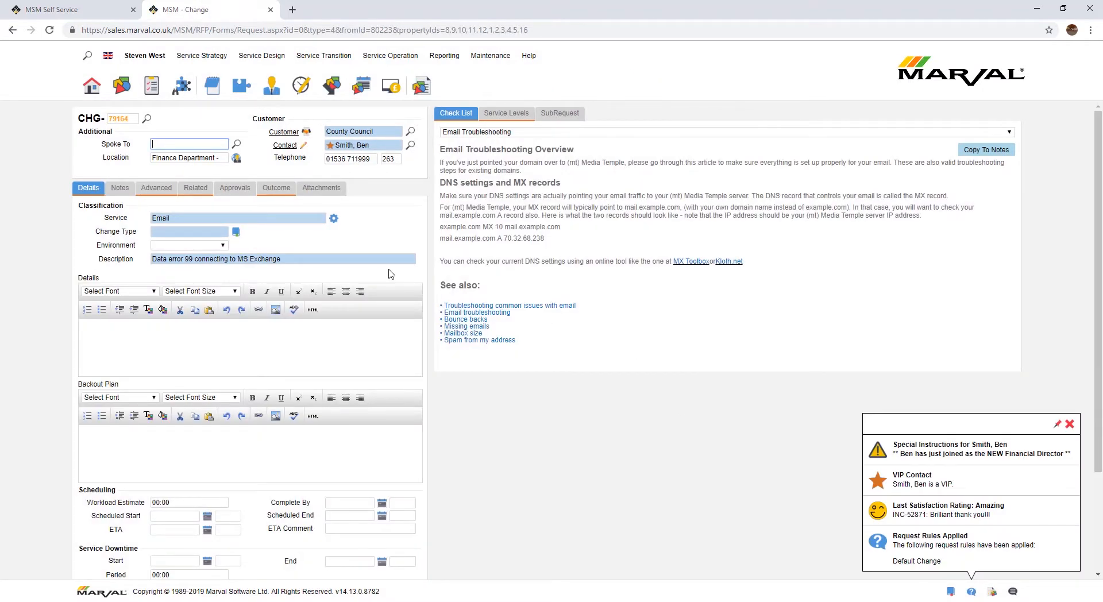
# - Search the configuration items for "emai" and relate the Email Server item to the change
pyautogui.click(195, 193)
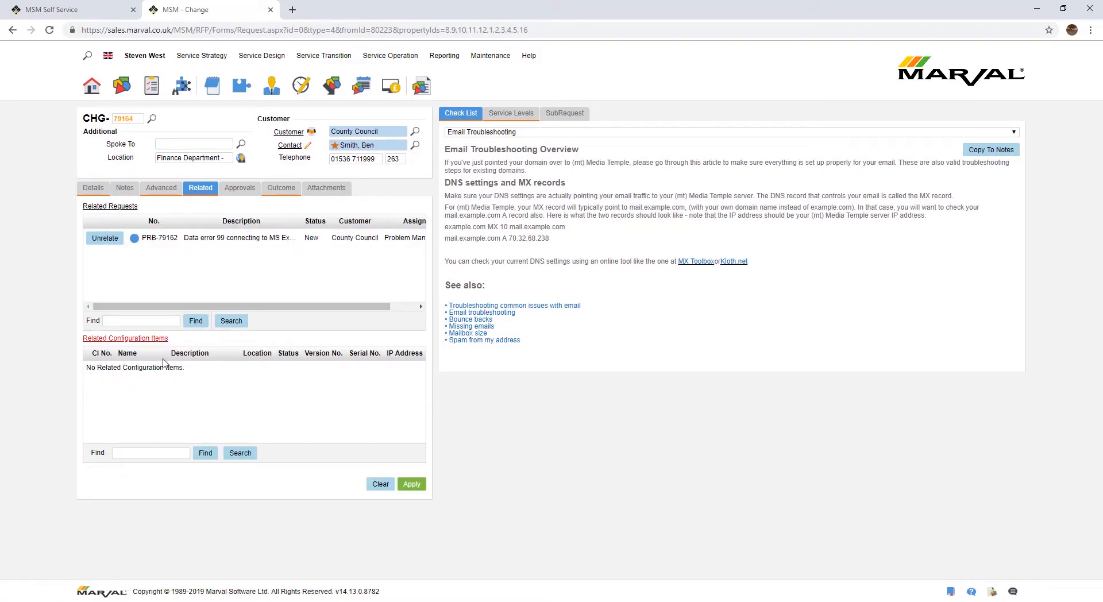
pyautogui.click(165, 453)
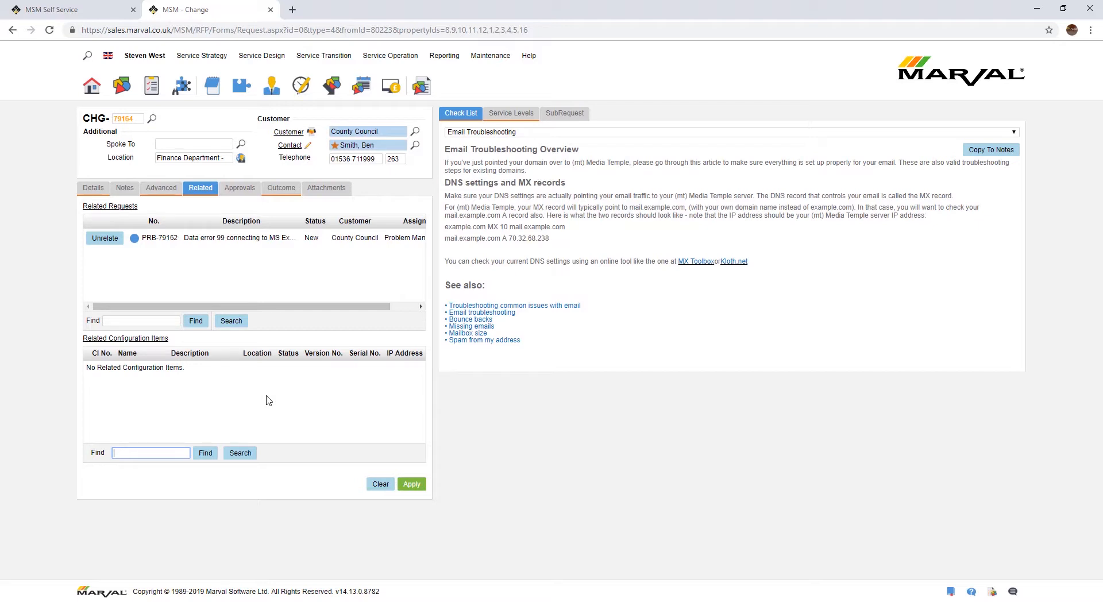
pyautogui.write('email')
pyautogui.click(209, 453)
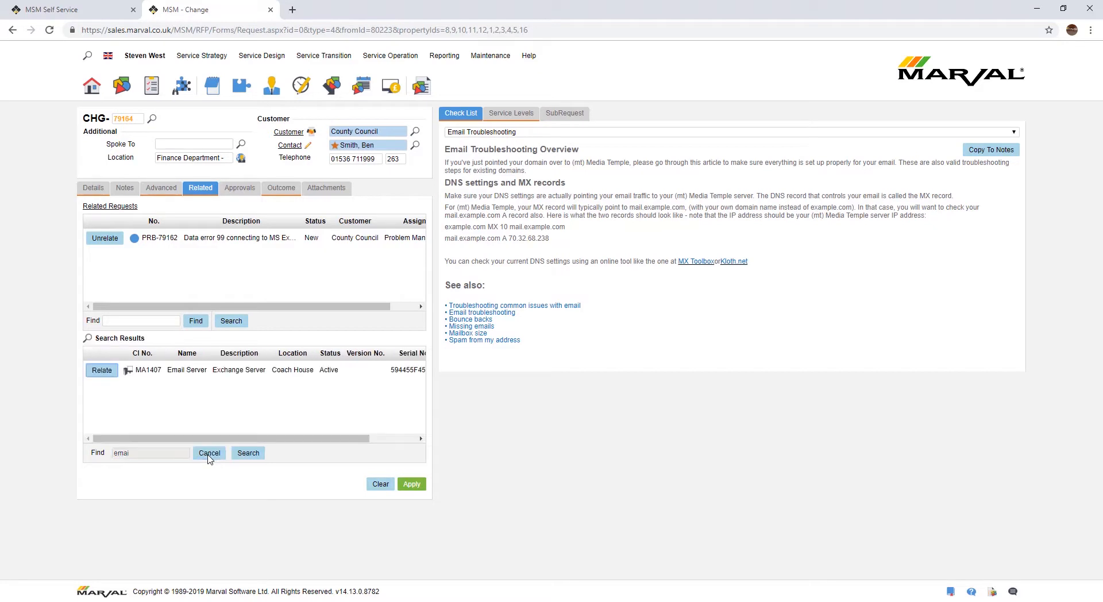
pyautogui.click(101, 372)
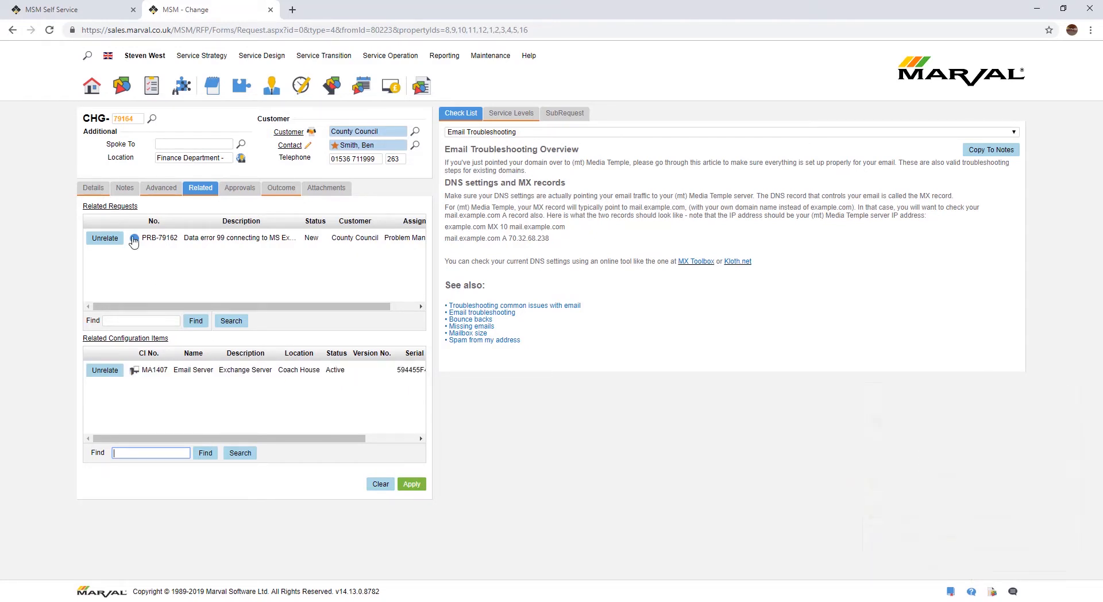
# - Return to the change's details, leave the change without saving it, and go to the home page
pyautogui.click(99, 190)
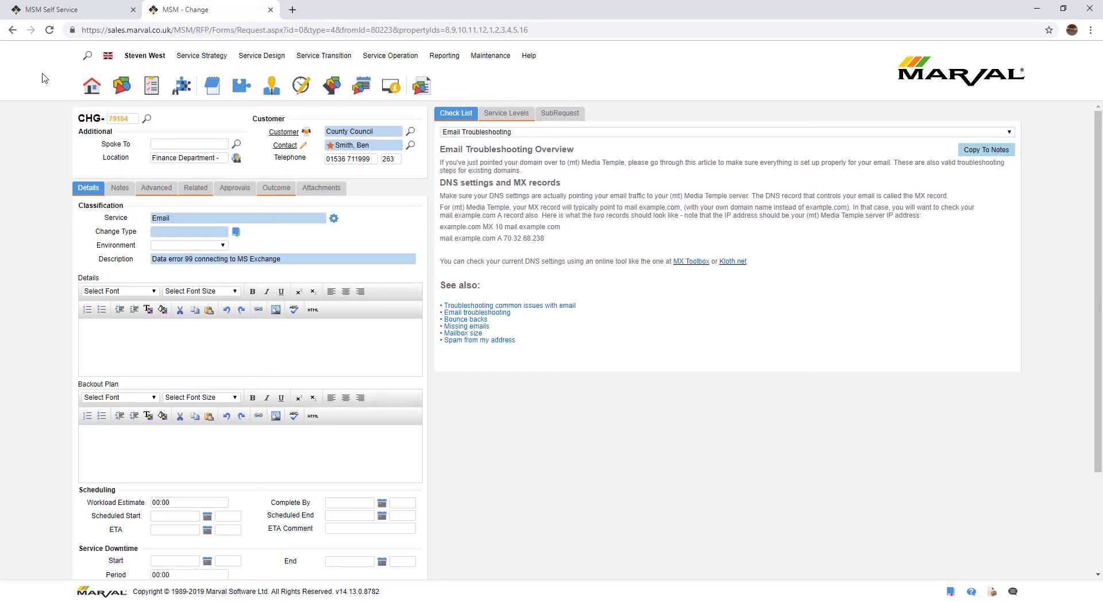
pyautogui.click(99, 89)
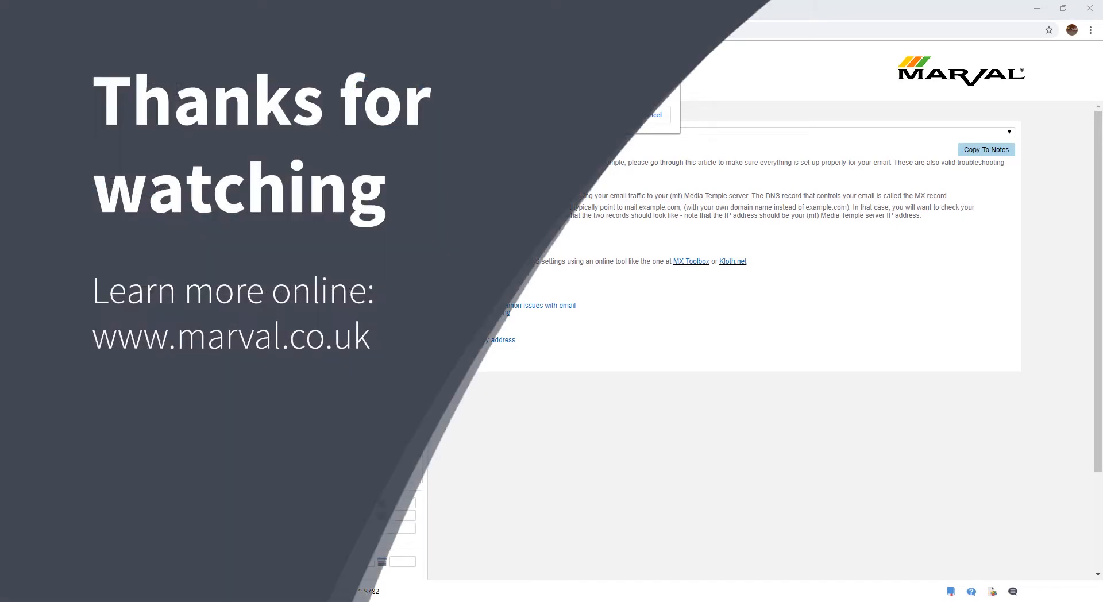
pyautogui.click(608, 115)
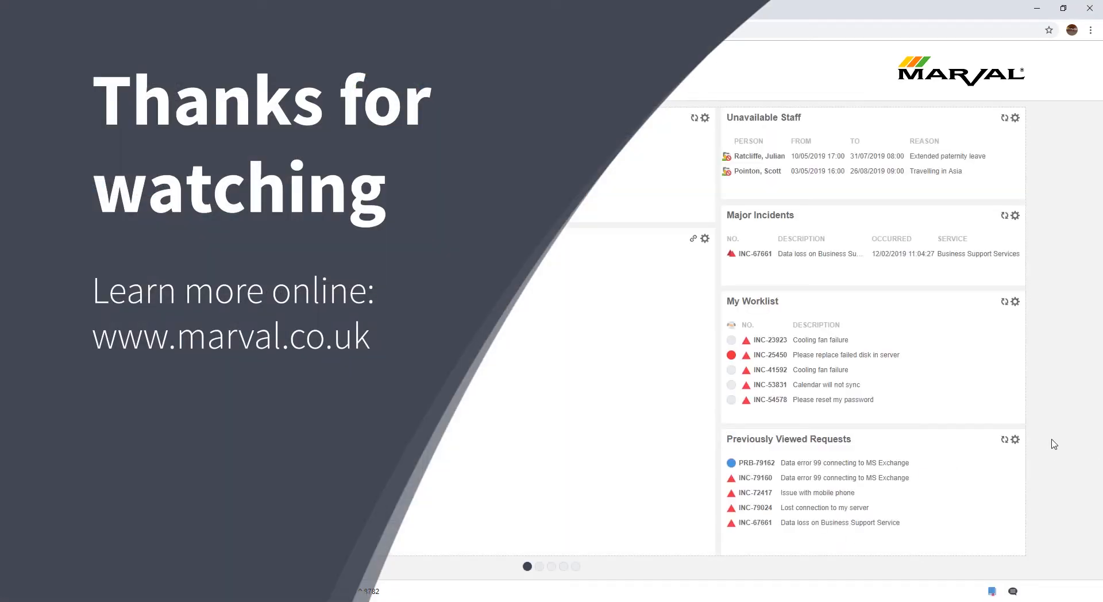